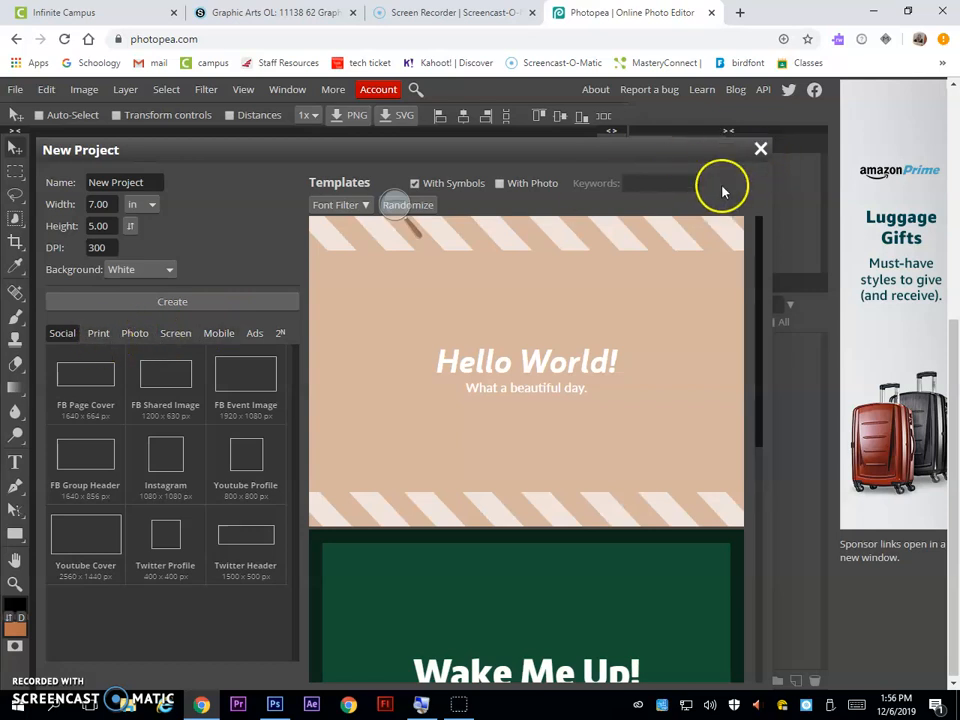
Create a new project 7 in wide and 5 in high at 300 DPI with a white background
right_click(15, 241)
click(192, 302)
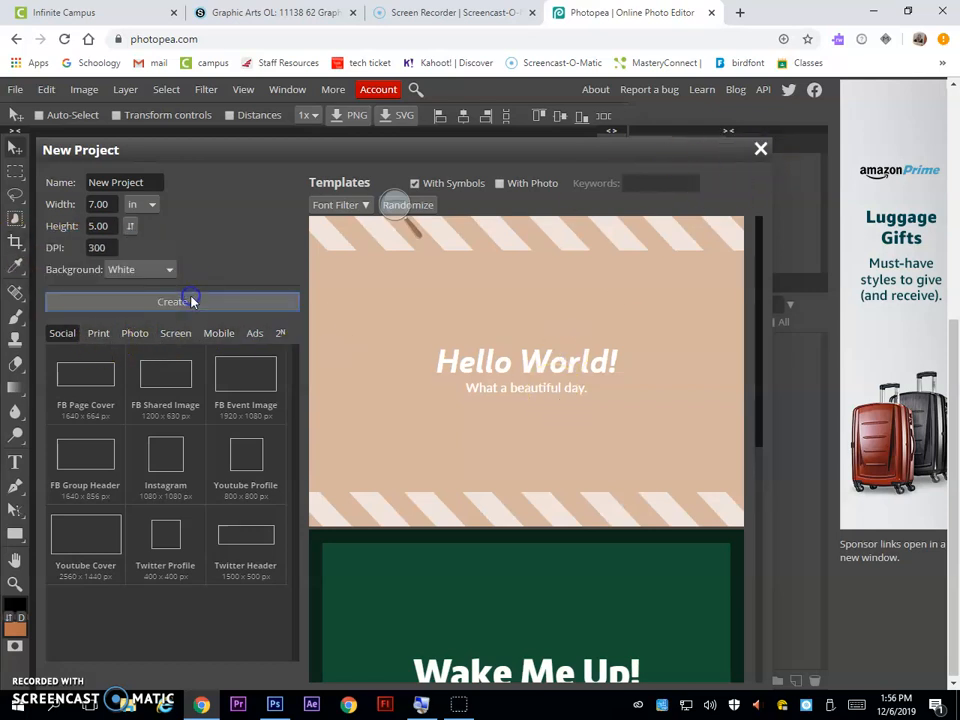
right_click(15, 364)
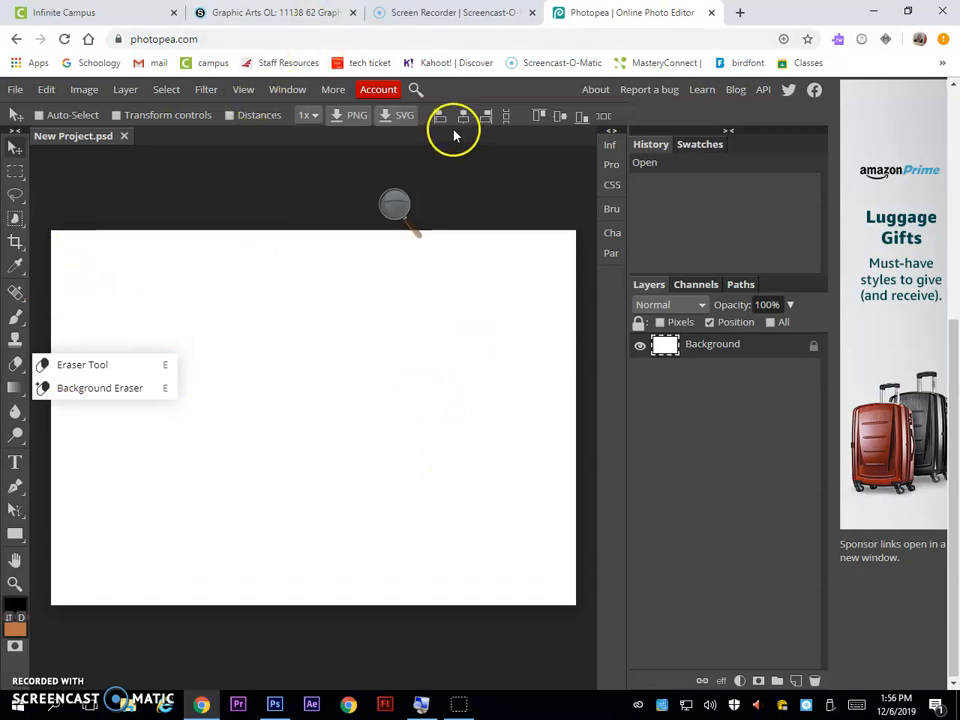
right_click(15, 510)
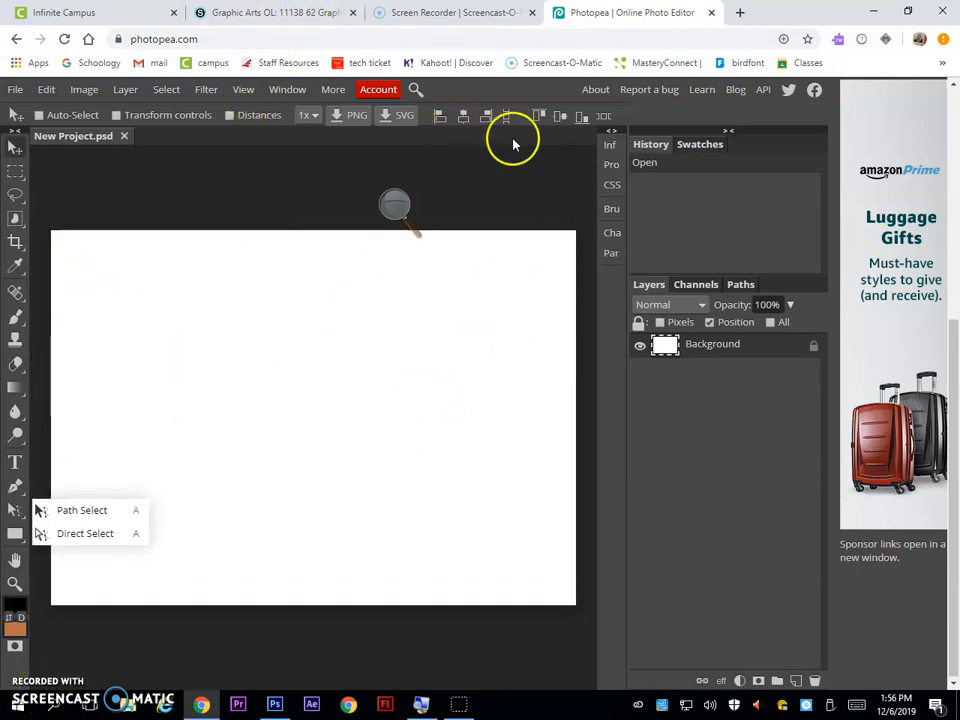
Open images.google.com in a new browser tab and search for cats
click(743, 12)
text(images.)
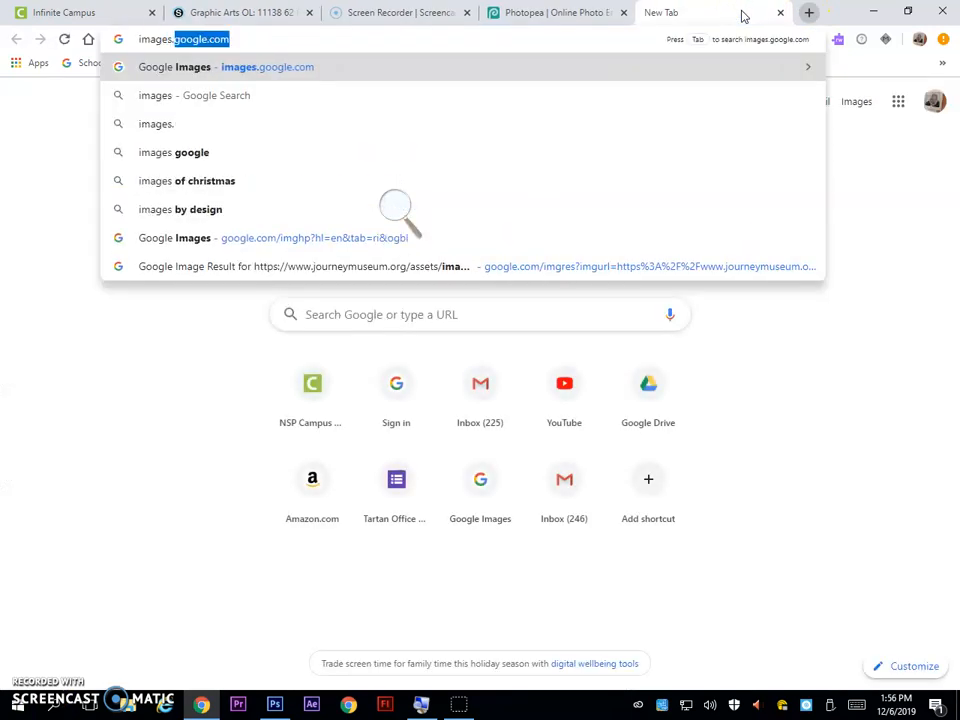
key(Return)
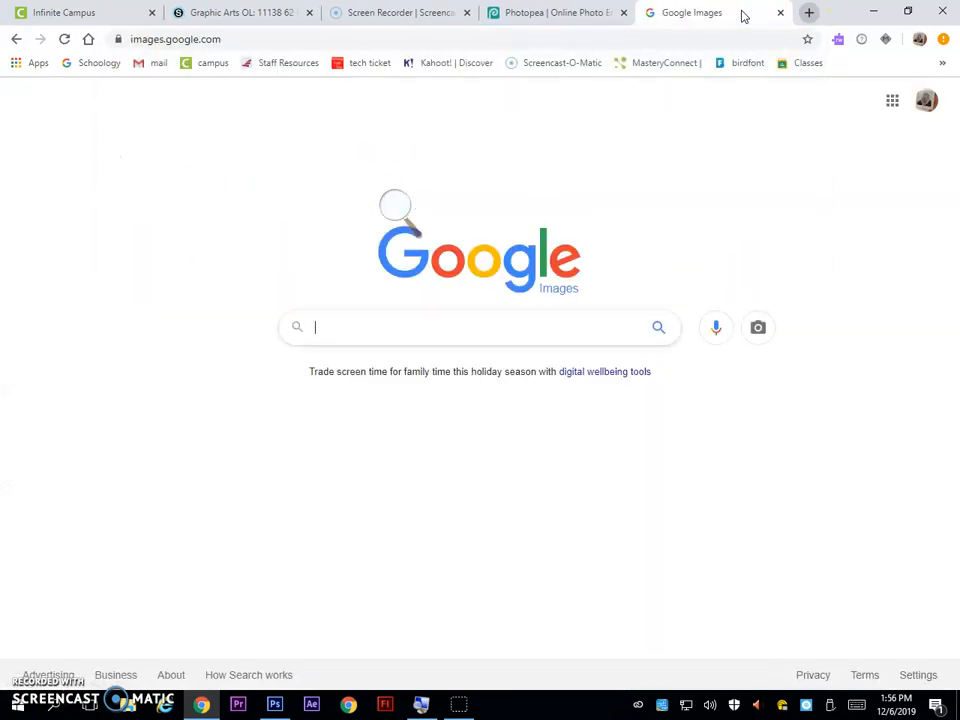
click(463, 343)
text(cats)
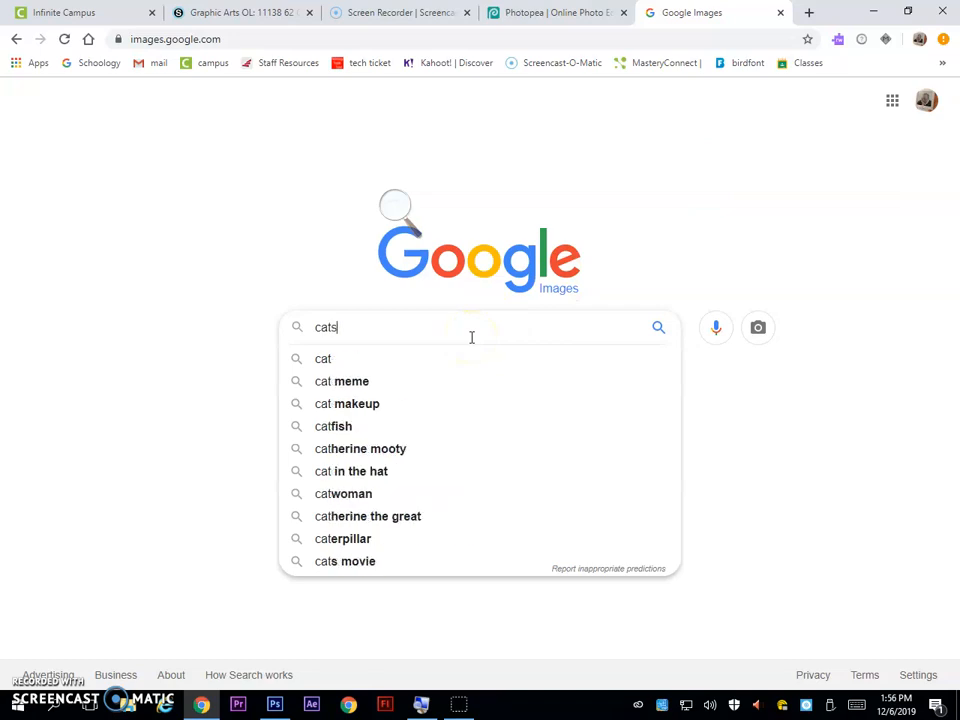
key(Return)
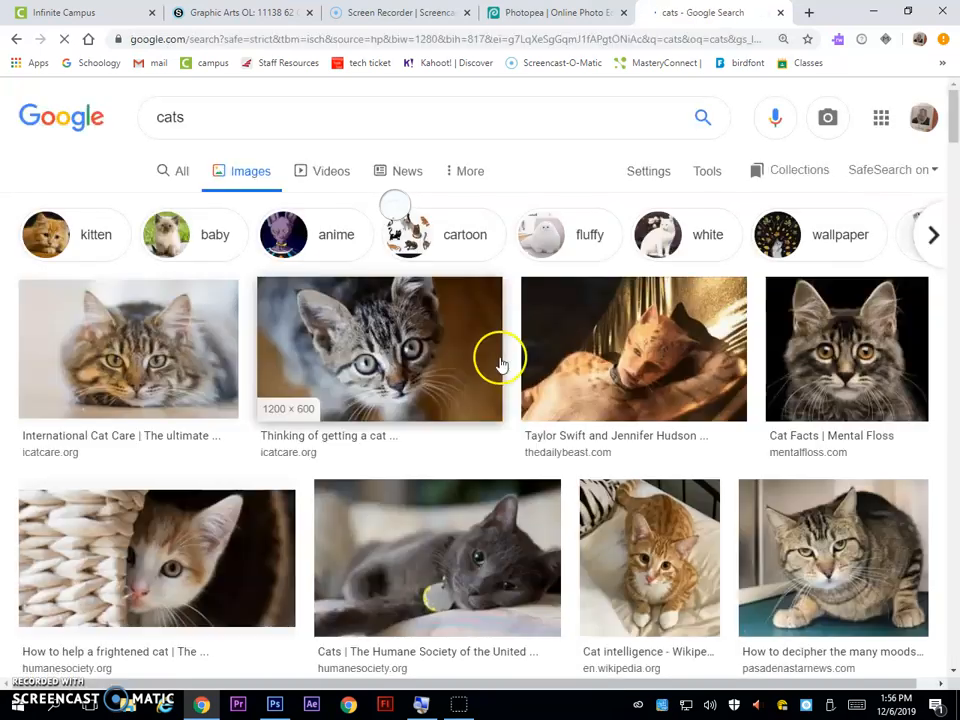
Compare cat pictures in the results and copy the 1200 × 600 "Thinking of getting a cat?" kitten image
click(395, 390)
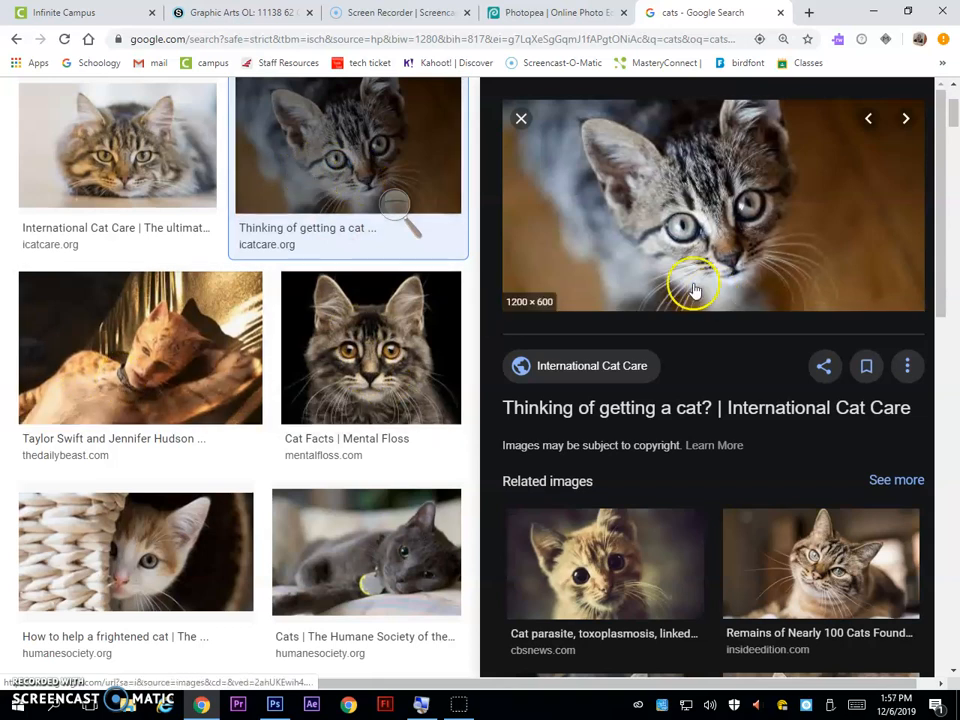
click(530, 305)
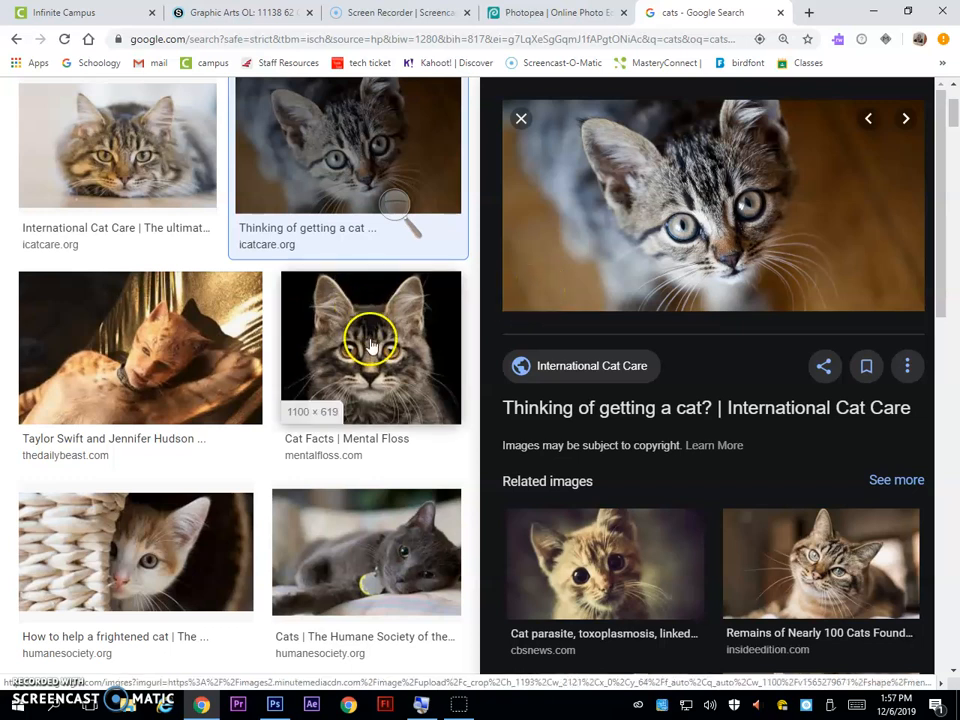
scroll(163, 328, down, 3)
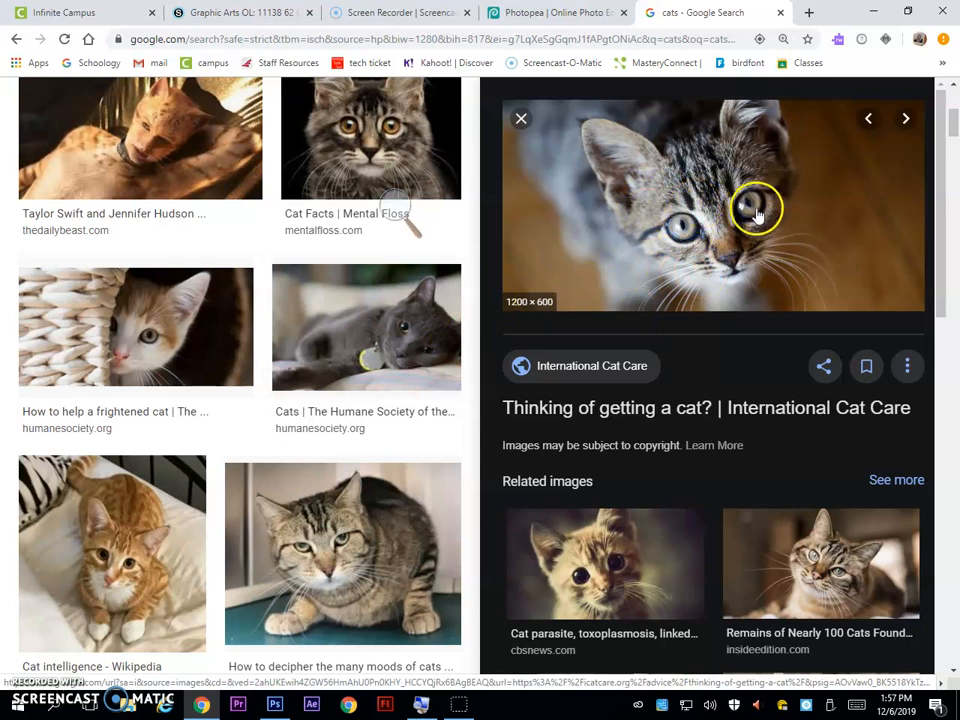
click(344, 160)
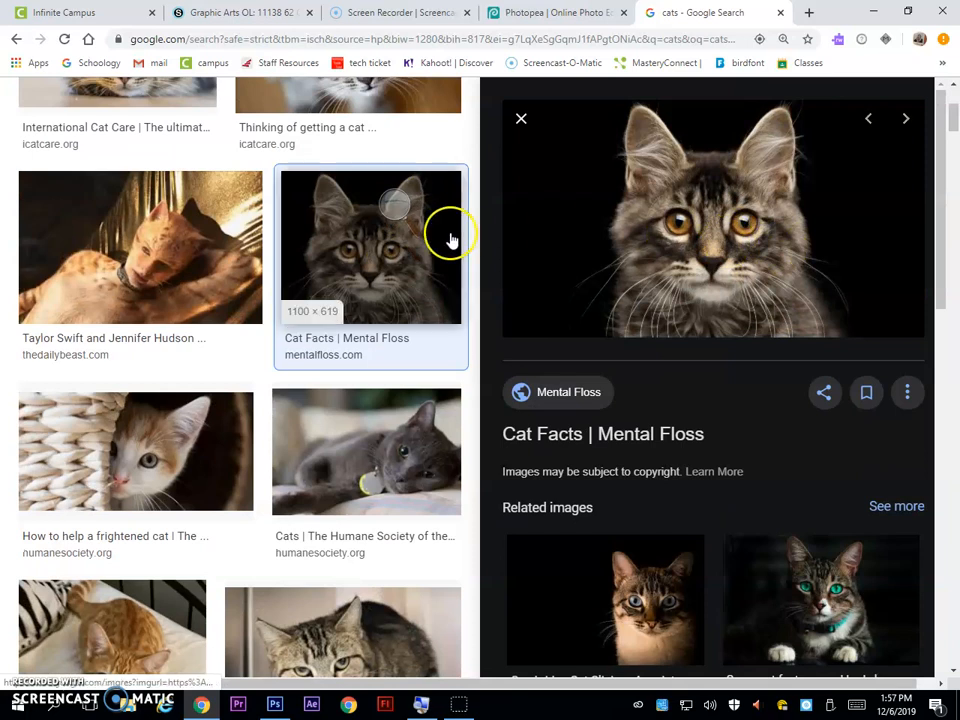
scroll(445, 243, up, 3)
click(373, 385)
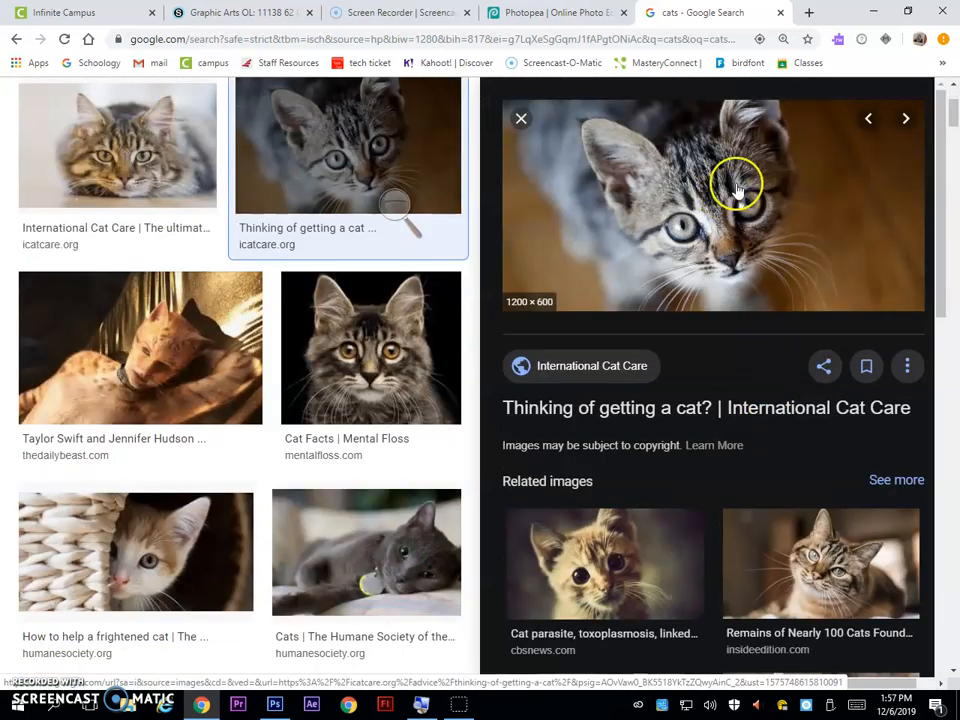
right_click(711, 234)
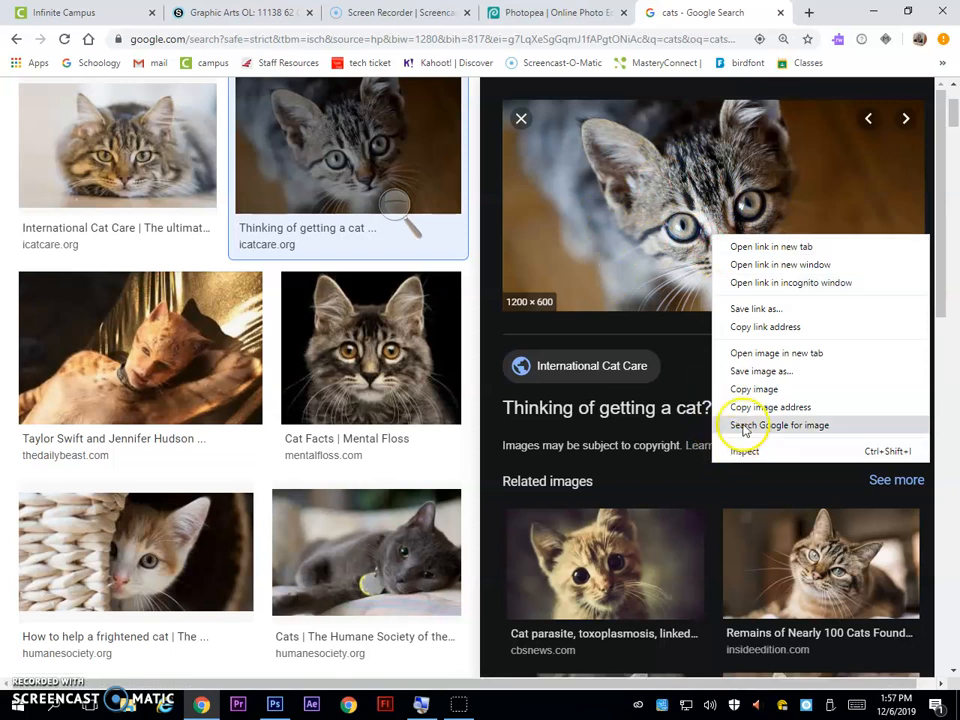
click(753, 393)
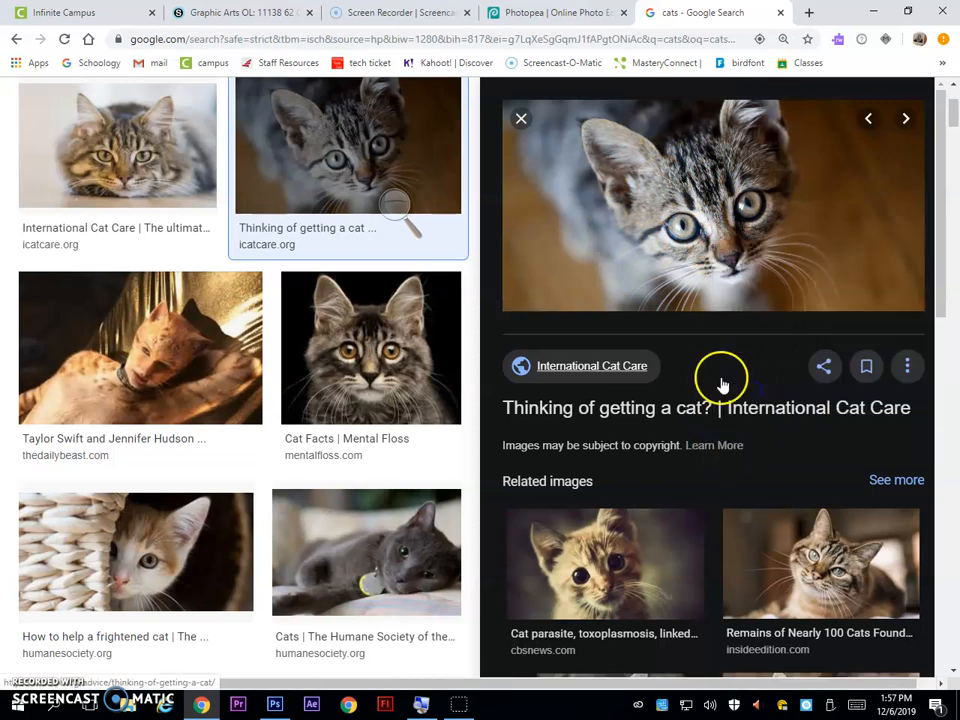
Switch to Photopea and try to paste the copied kitten image into the new project
click(533, 13)
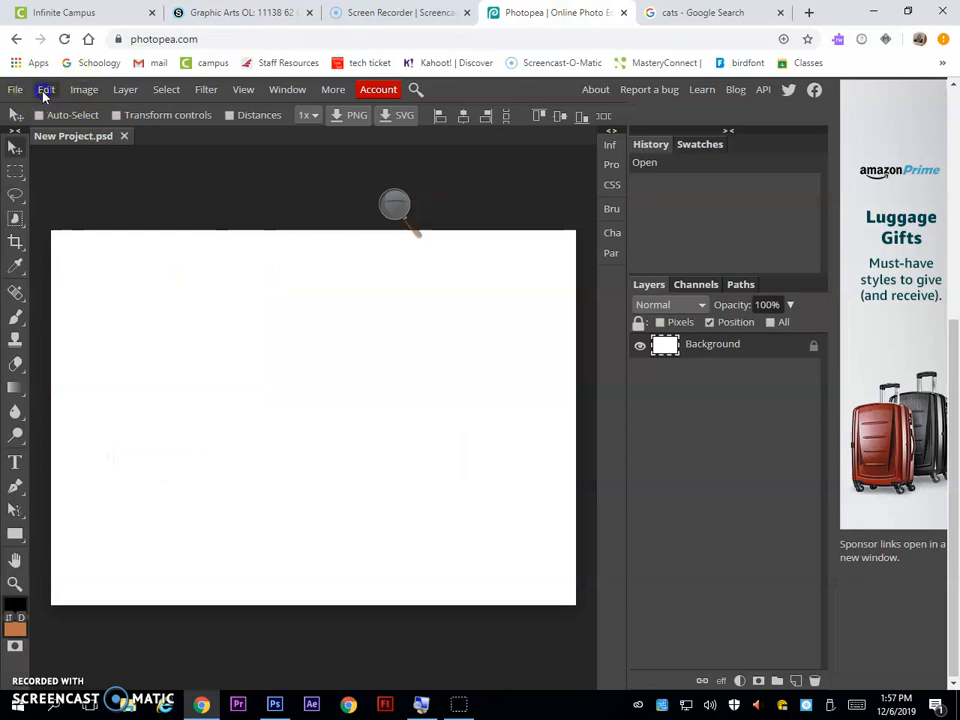
click(45, 90)
click(95, 286)
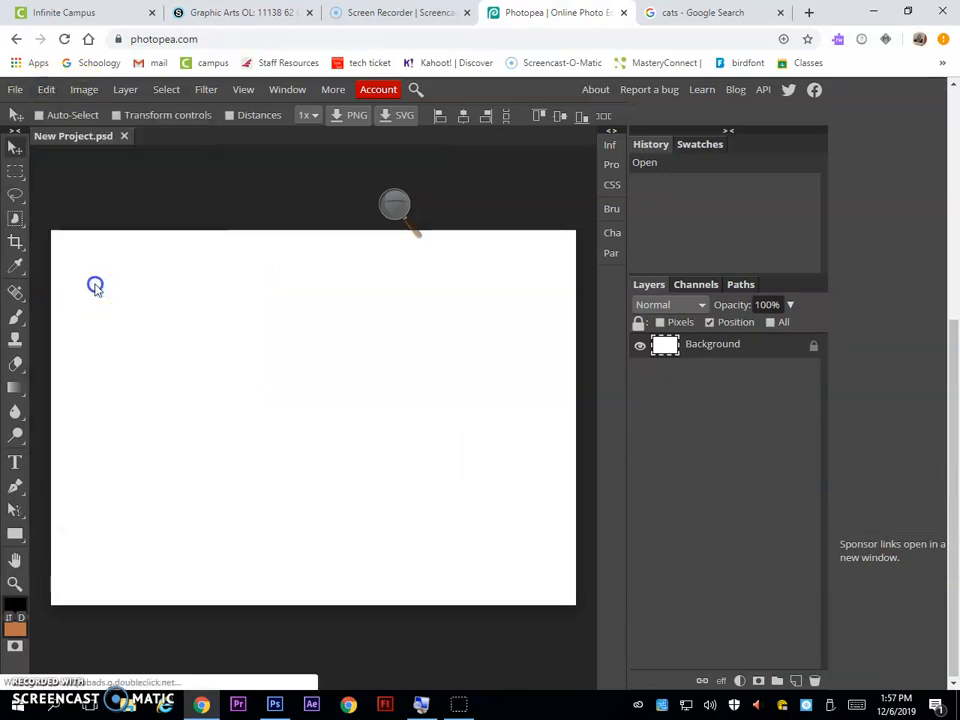
click(278, 373)
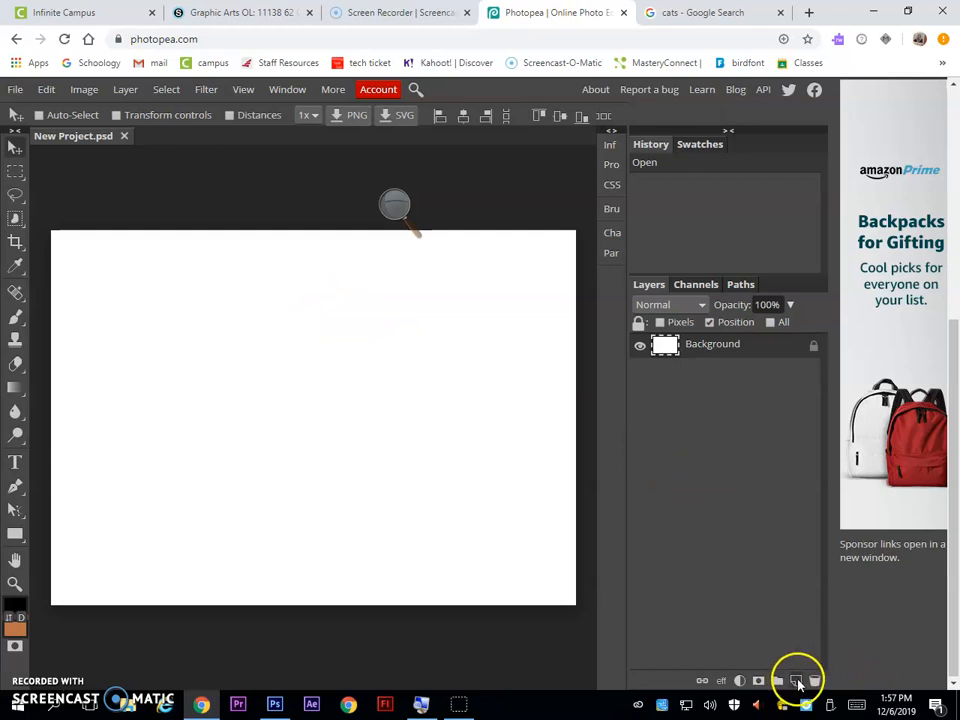
Add a new empty layer above the Background layer
click(795, 681)
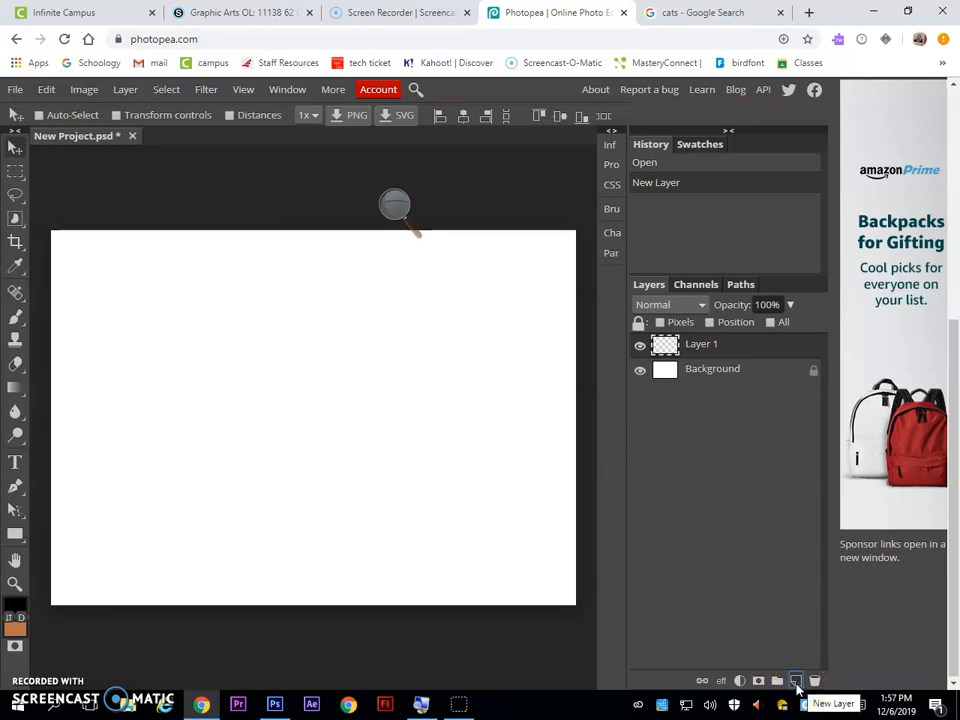
click(125, 90)
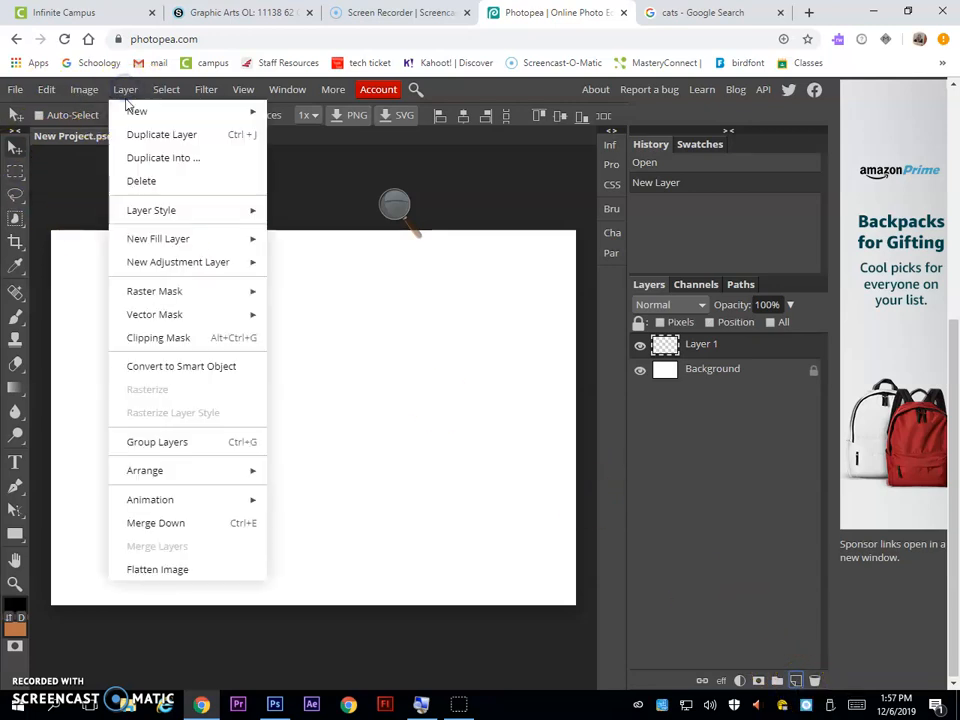
click(253, 111)
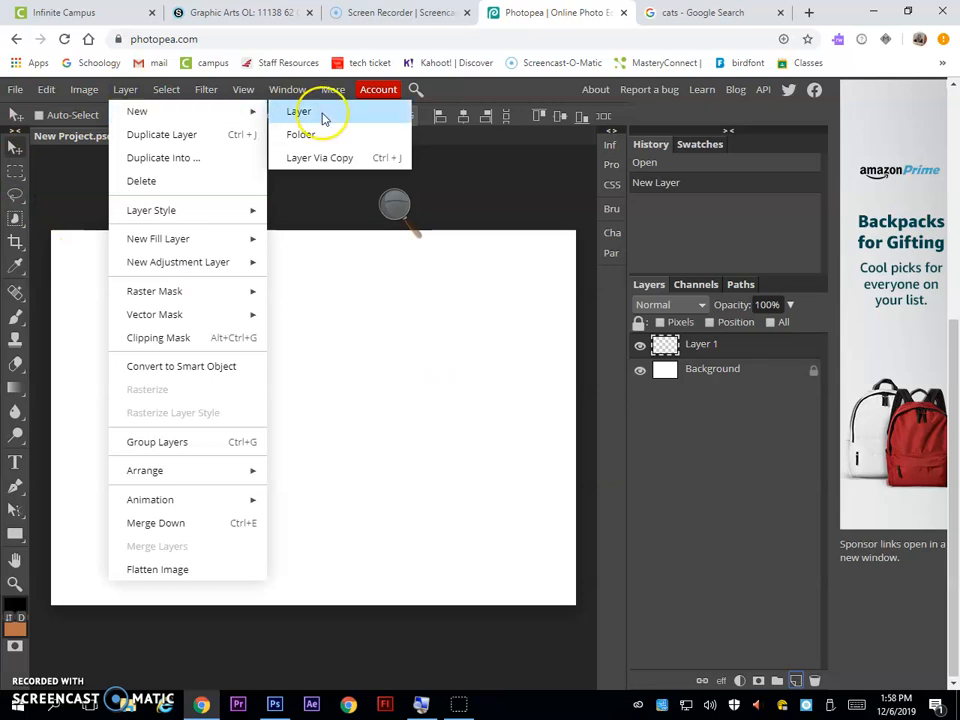
click(494, 92)
Try to paste the copied kitten image onto the empty layer
click(46, 89)
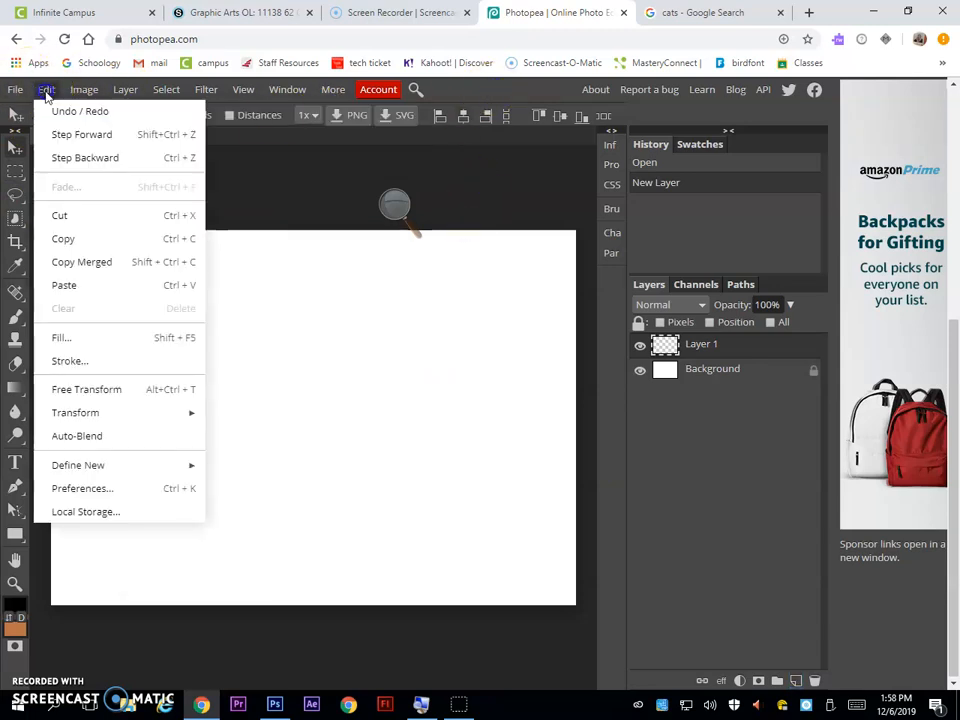
click(65, 285)
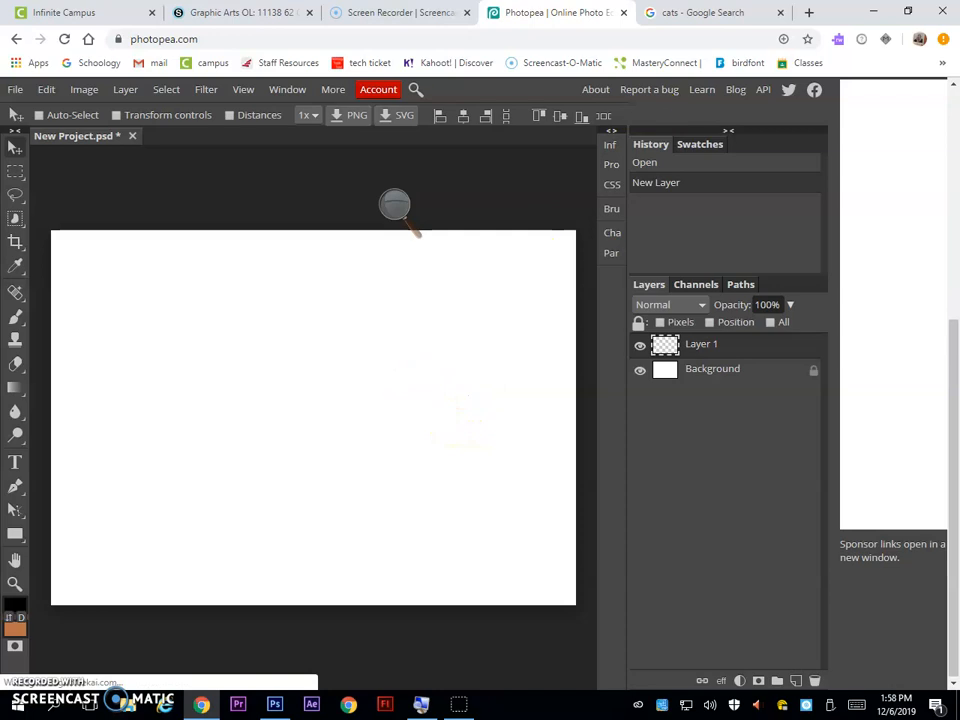
Copy the kitten image again from the Google Images results and paste it onto Layer 1 in Photopea
click(713, 12)
right_click(713, 188)
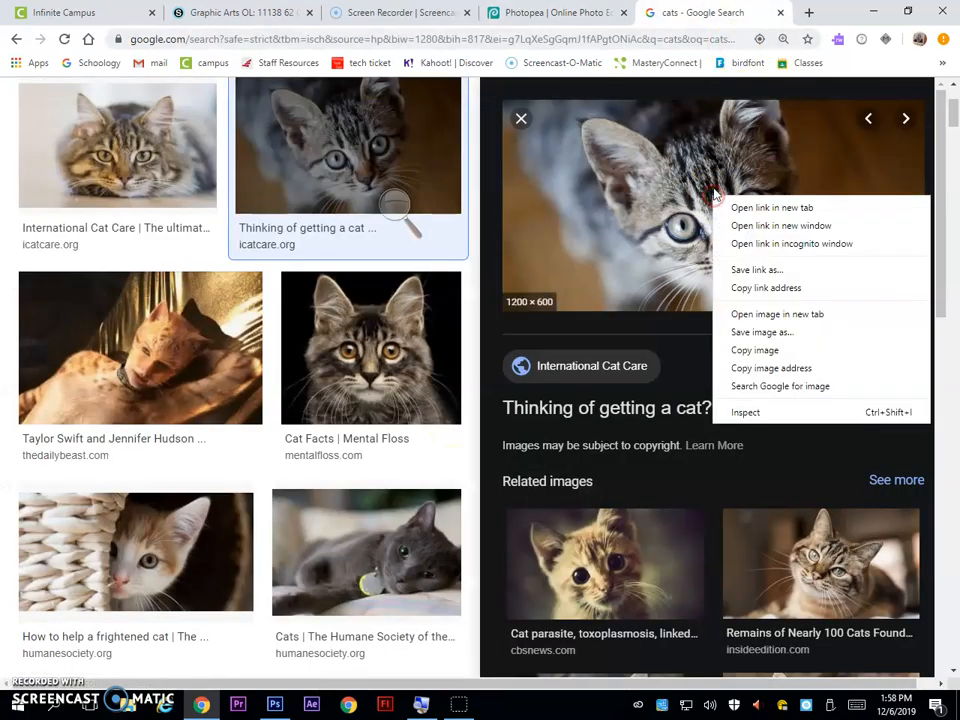
click(763, 351)
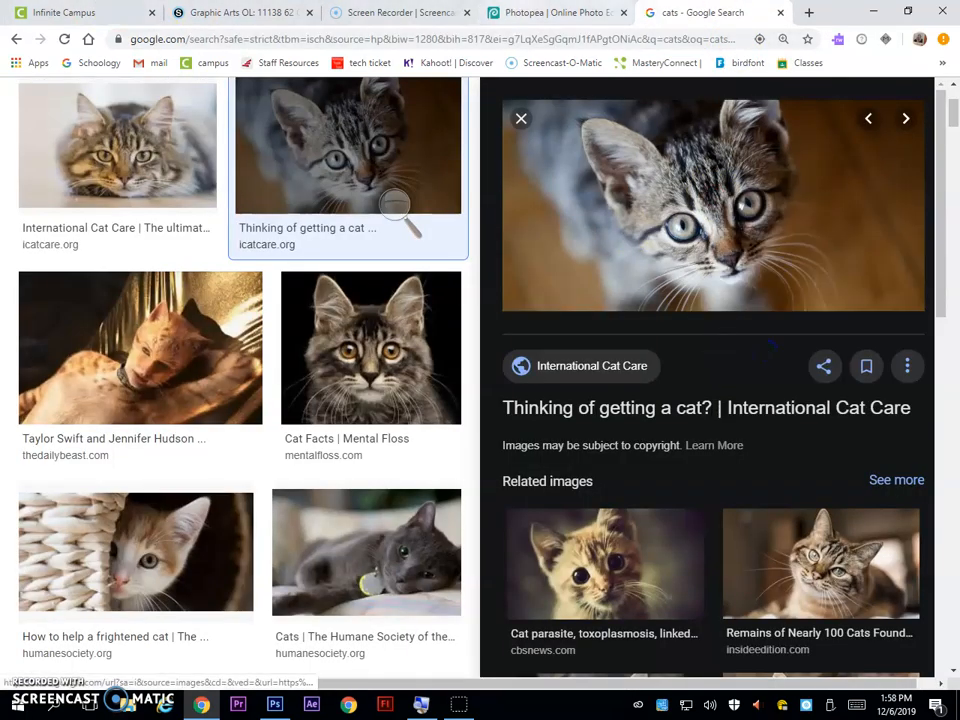
key(ctrl+shift+Tab)
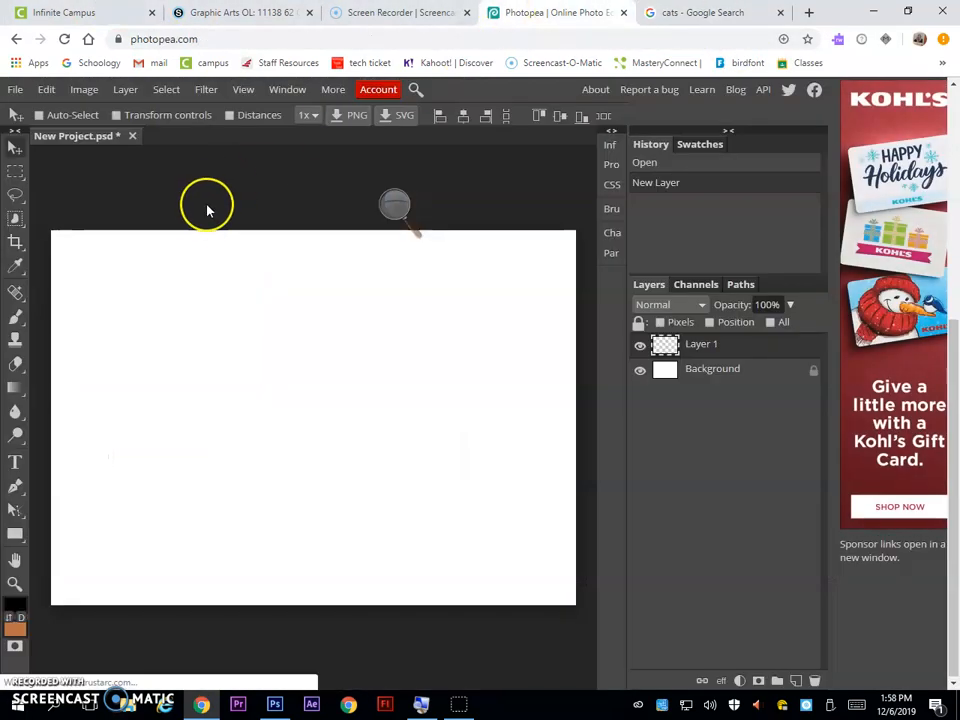
click(46, 90)
click(105, 287)
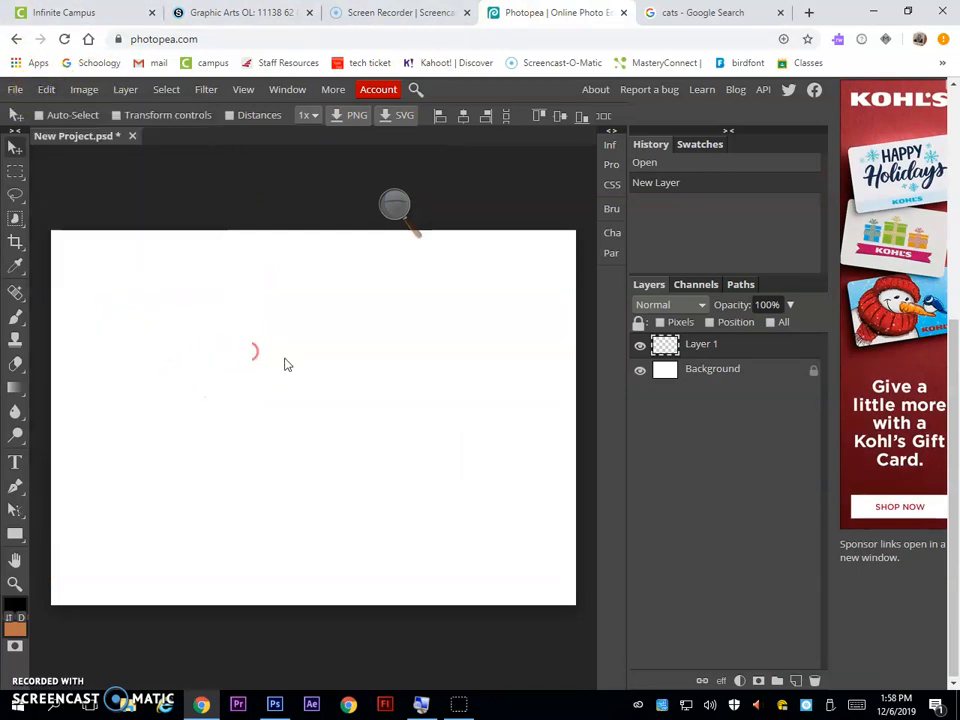
click(245, 389)
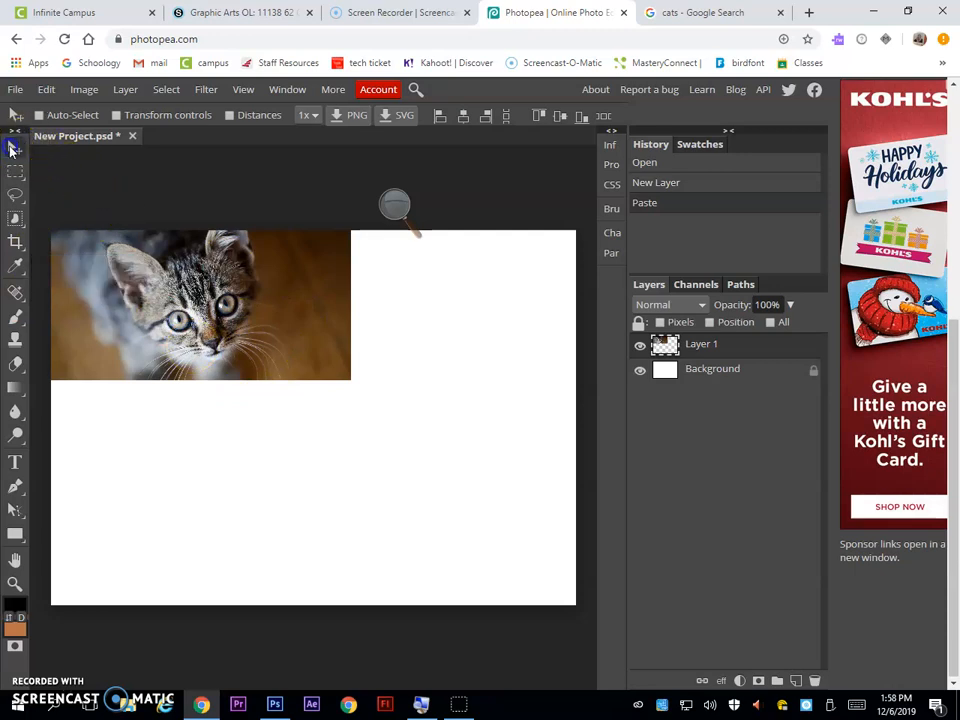
Move the pasted kitten image away from the canvas corner toward the middle of the canvas
drag(259, 348, 279, 386)
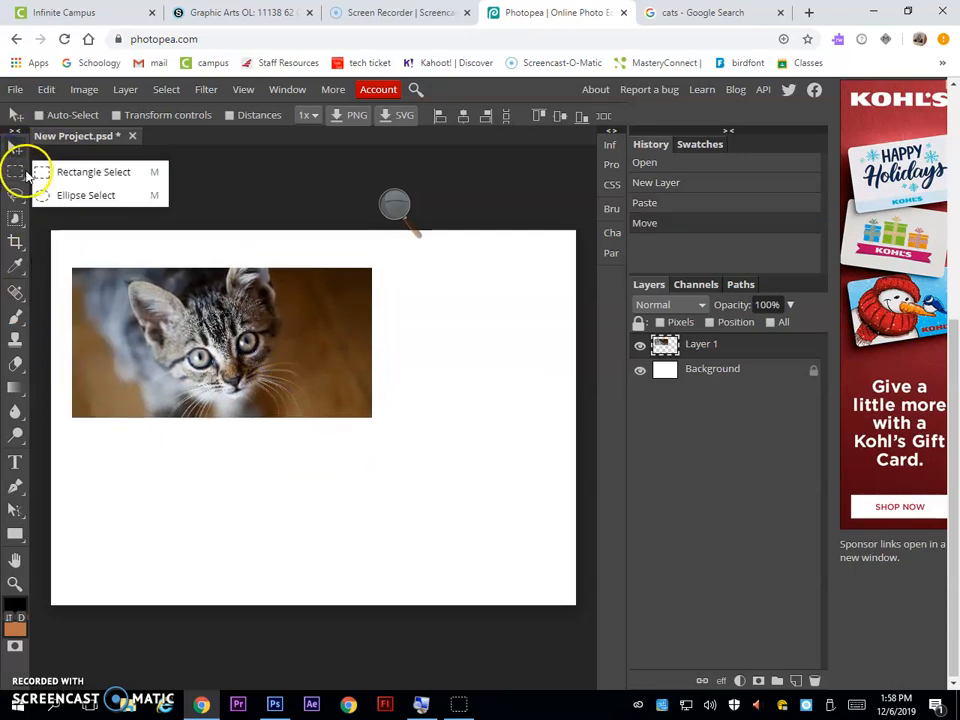
drag(183, 354, 219, 364)
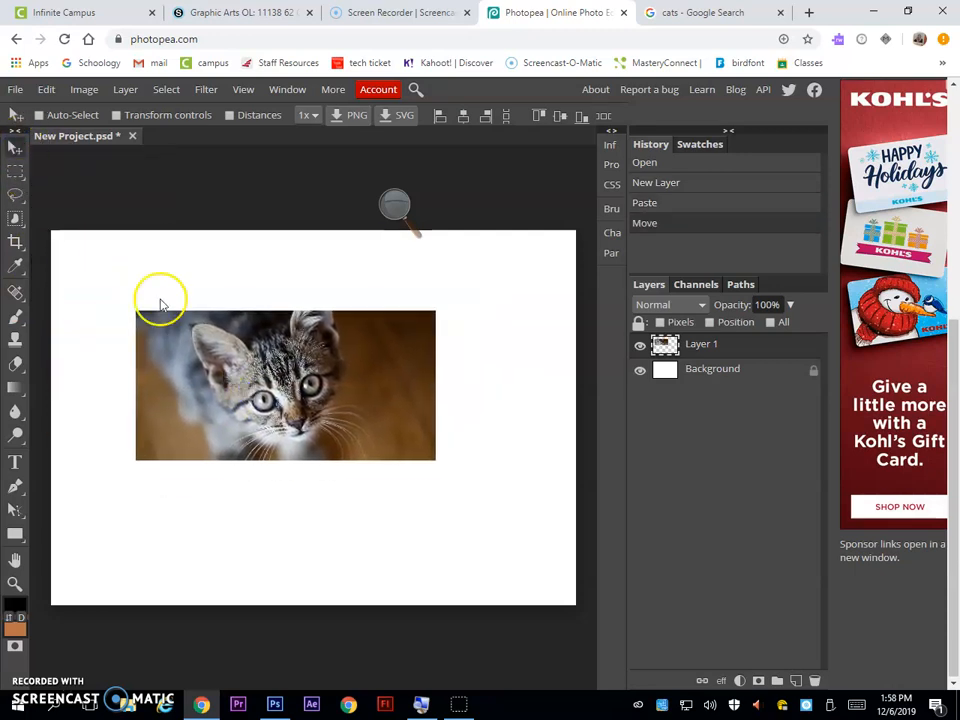
Select a wide rectangle over the upper half of the kitten image and delete the selected pixels
click(16, 172)
drag(96, 272, 479, 387)
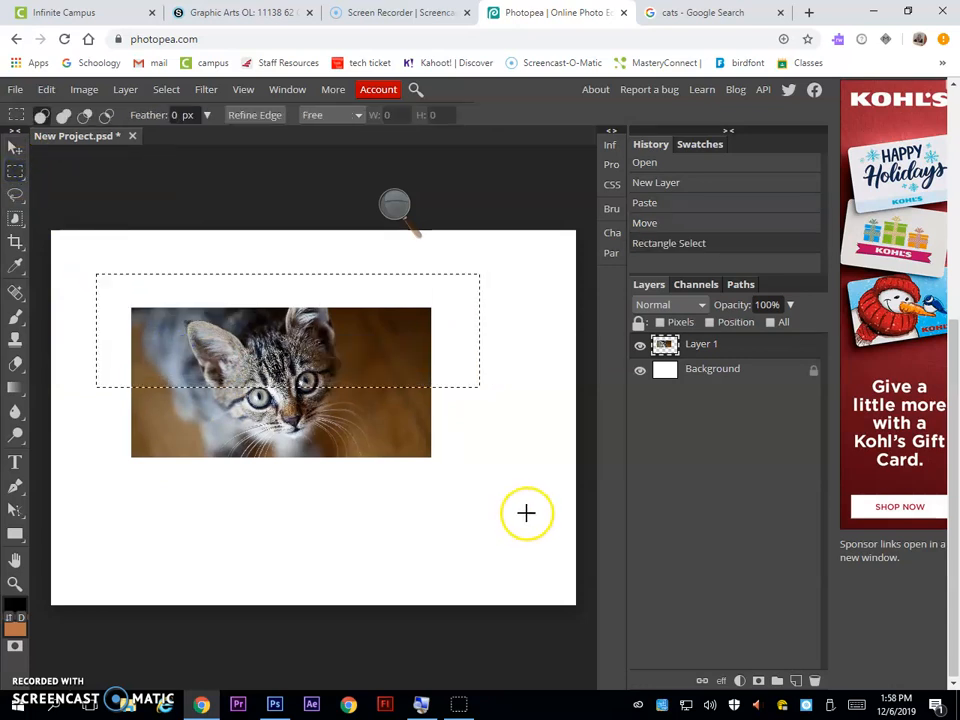
key(Delete)
right_click(15, 172)
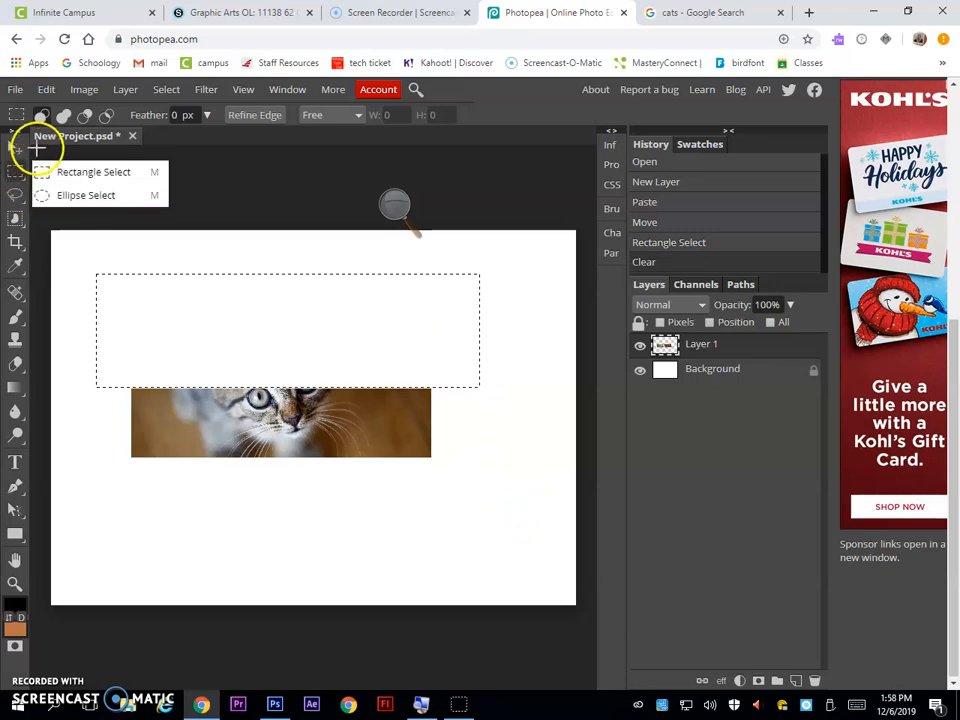
Undo the deletion of the image's upper half and clear the rectangular selection
click(46, 90)
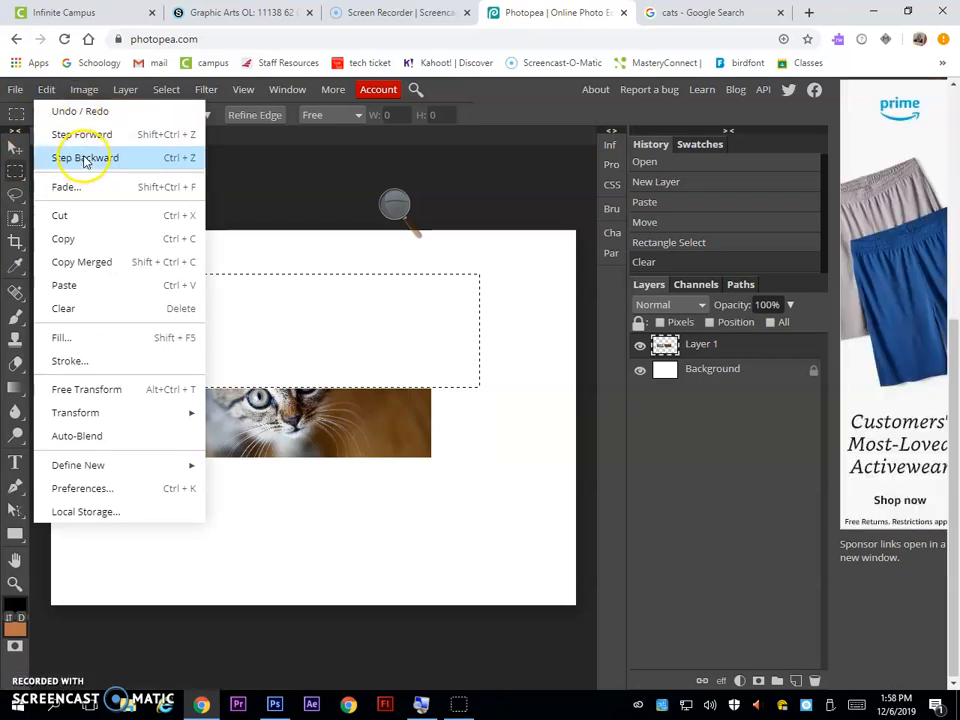
click(84, 159)
click(174, 375)
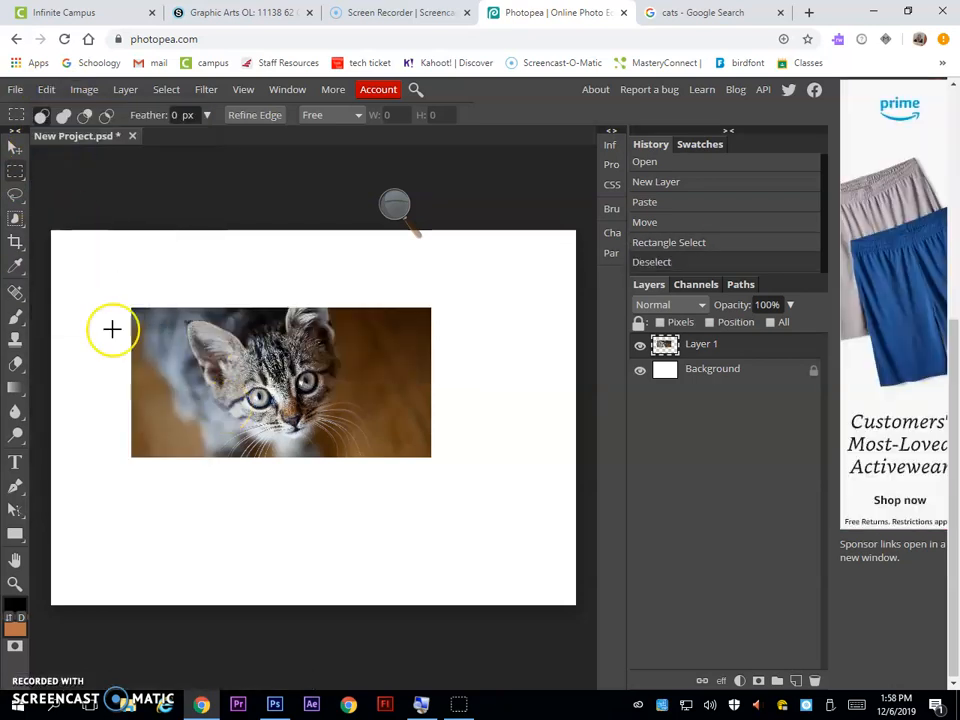
Draw a tall elliptical selection overlapping the left edge of the kitten image with Ellipse Select
click(21, 174)
mouse_move(25, 178)
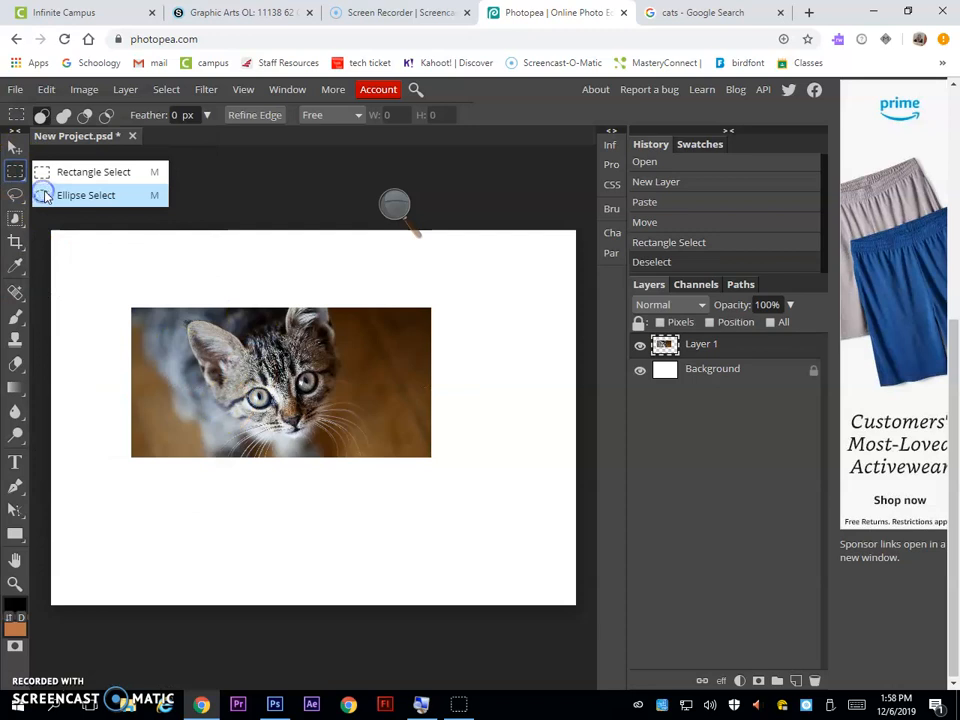
click(44, 196)
drag(97, 302, 175, 428)
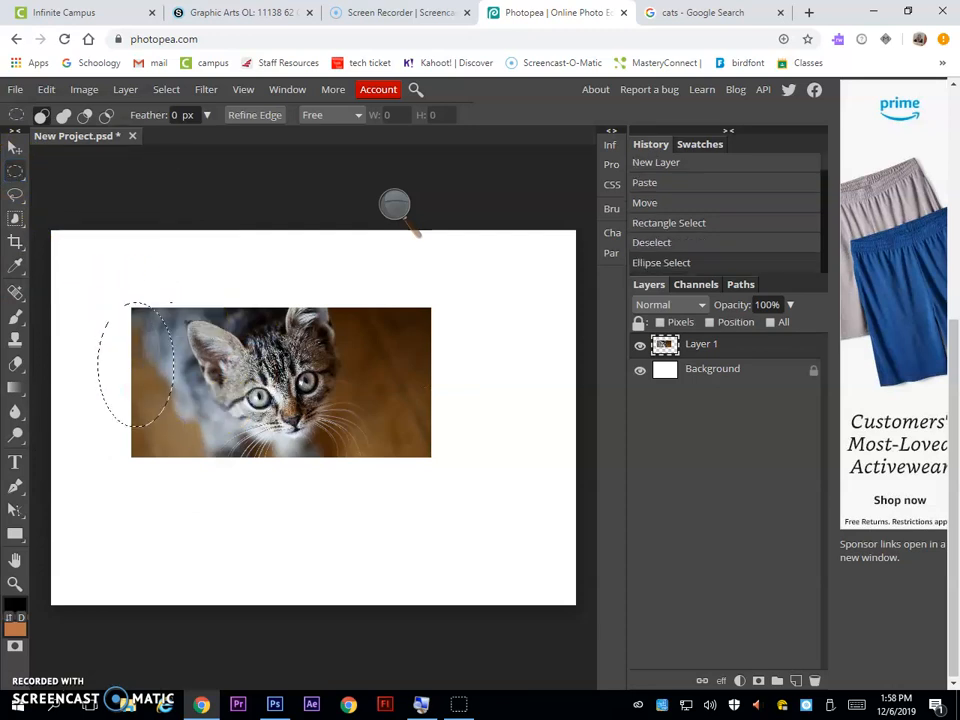
Draw a freehand Lasso selection that curves over the right edge of the kitten image
click(17, 194)
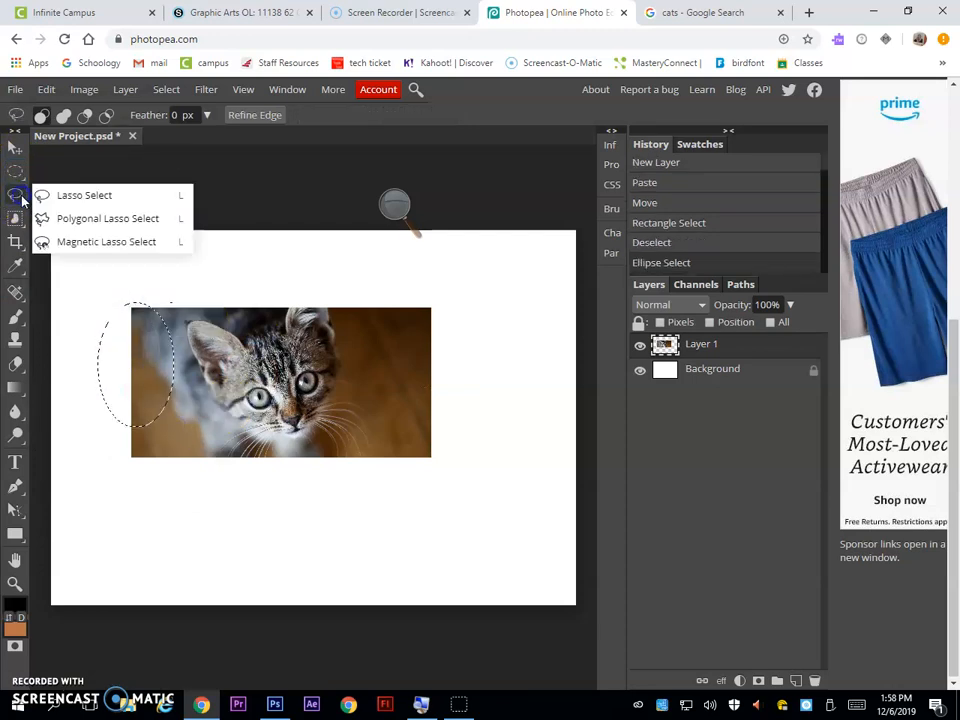
click(72, 200)
drag(445, 382, 450, 280)
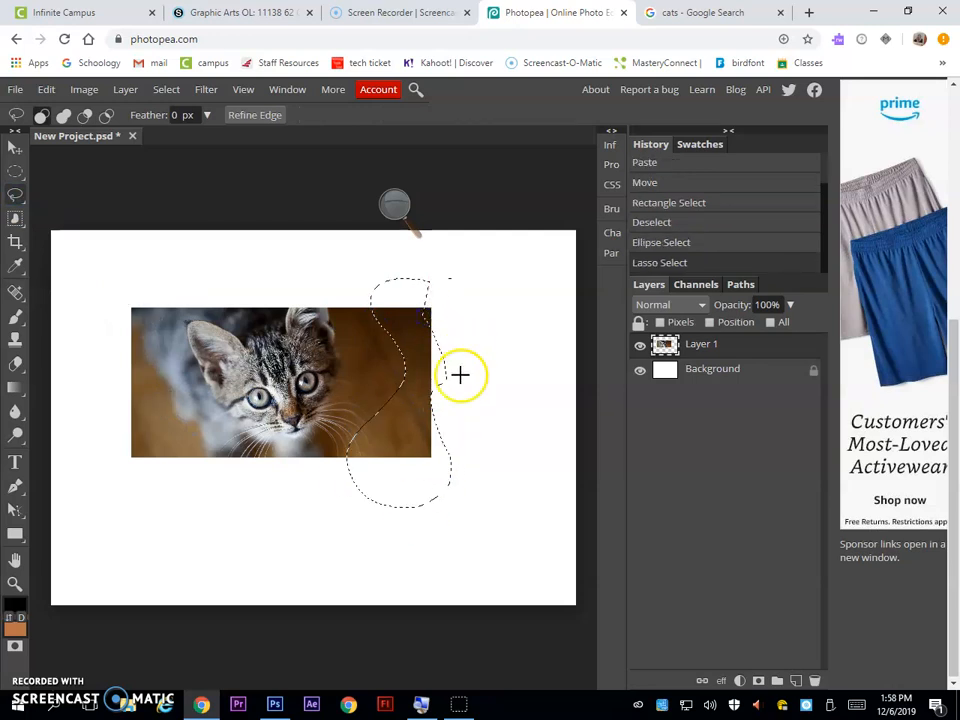
Trace around the kitten's ears and forehead with Magnetic Lasso Select and close the selection
click(15, 192)
click(13, 197)
click(13, 197)
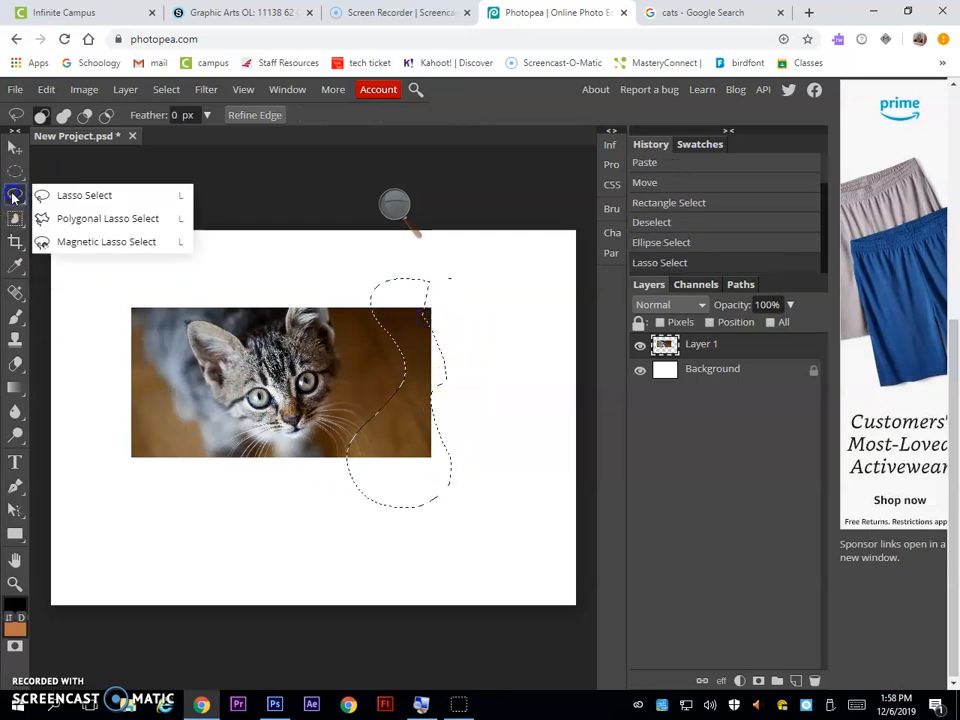
click(90, 247)
click(240, 326)
click(190, 320)
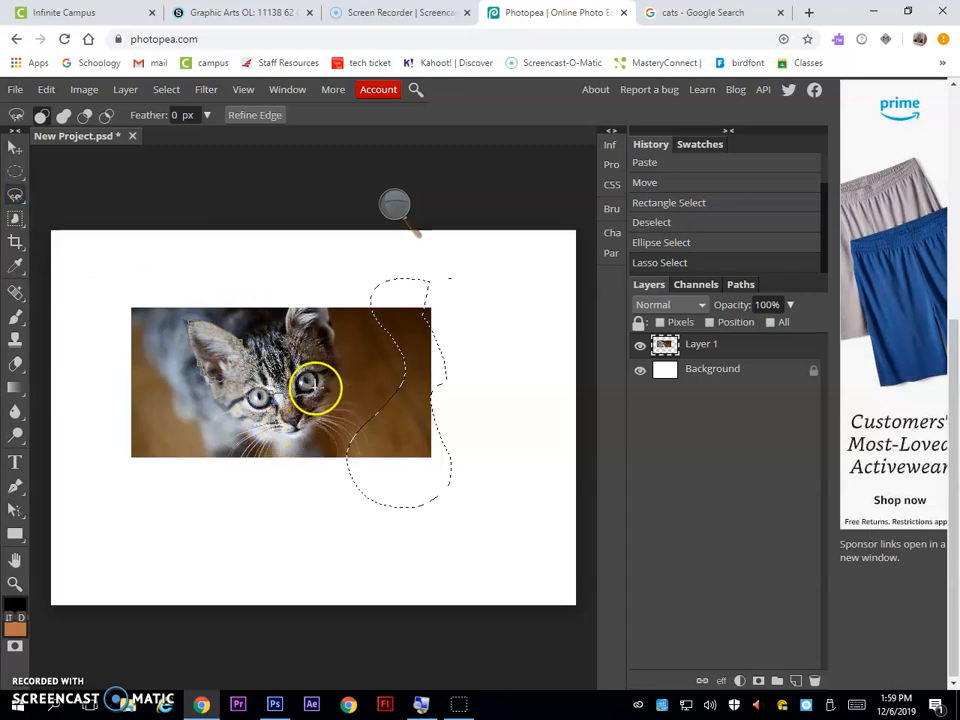
click(343, 381)
click(326, 302)
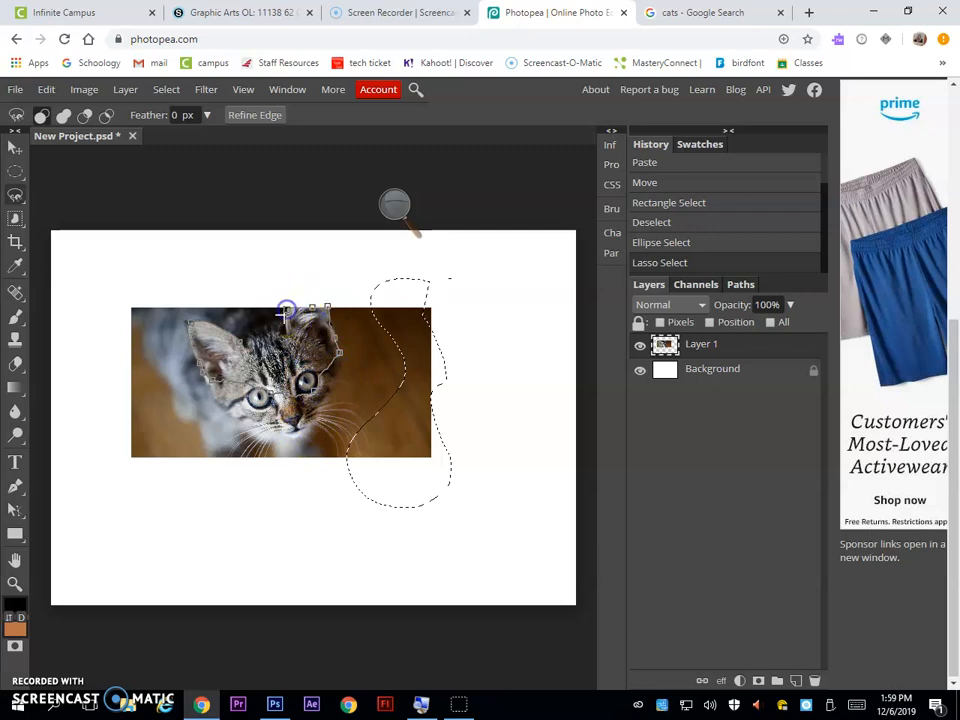
click(193, 323)
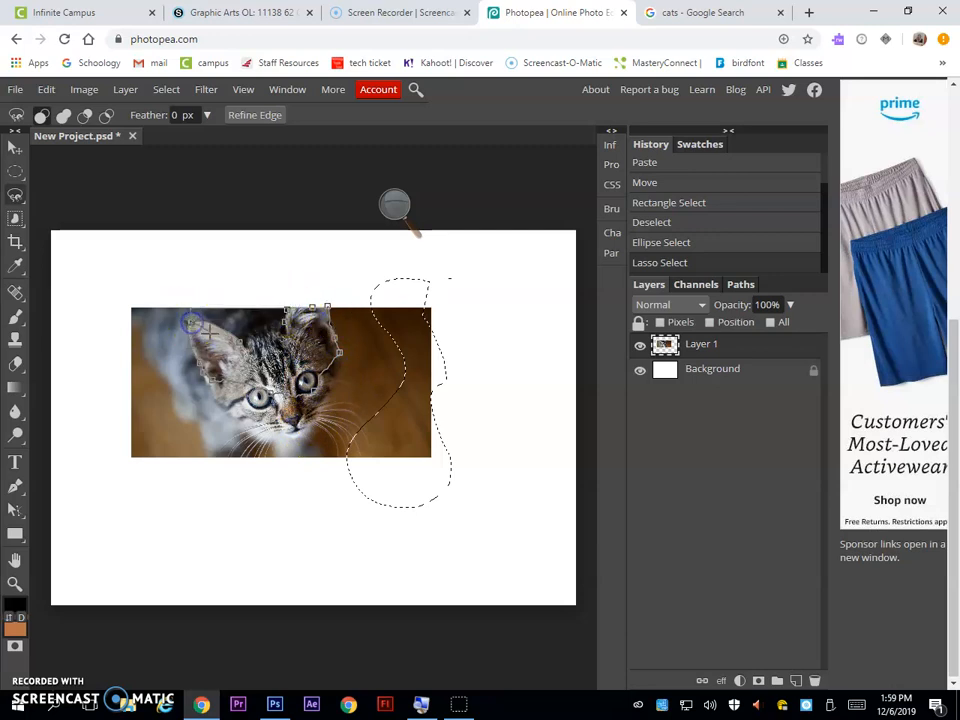
double_click(246, 330)
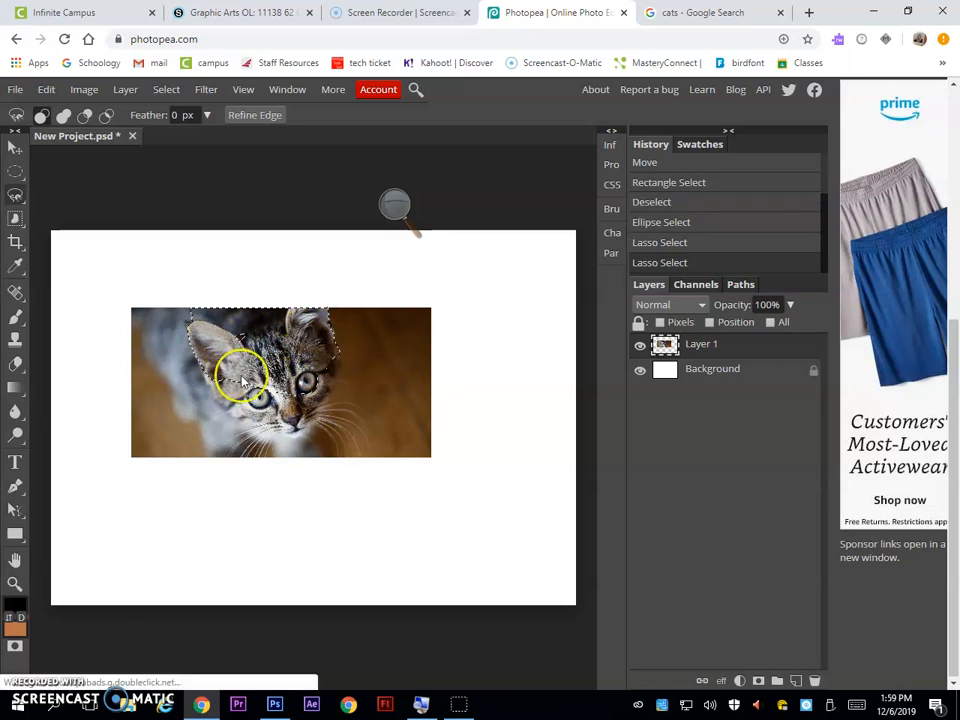
Paint black Brush strokes across the selected ears and forehead of the kitten
click(15, 316)
click(75, 317)
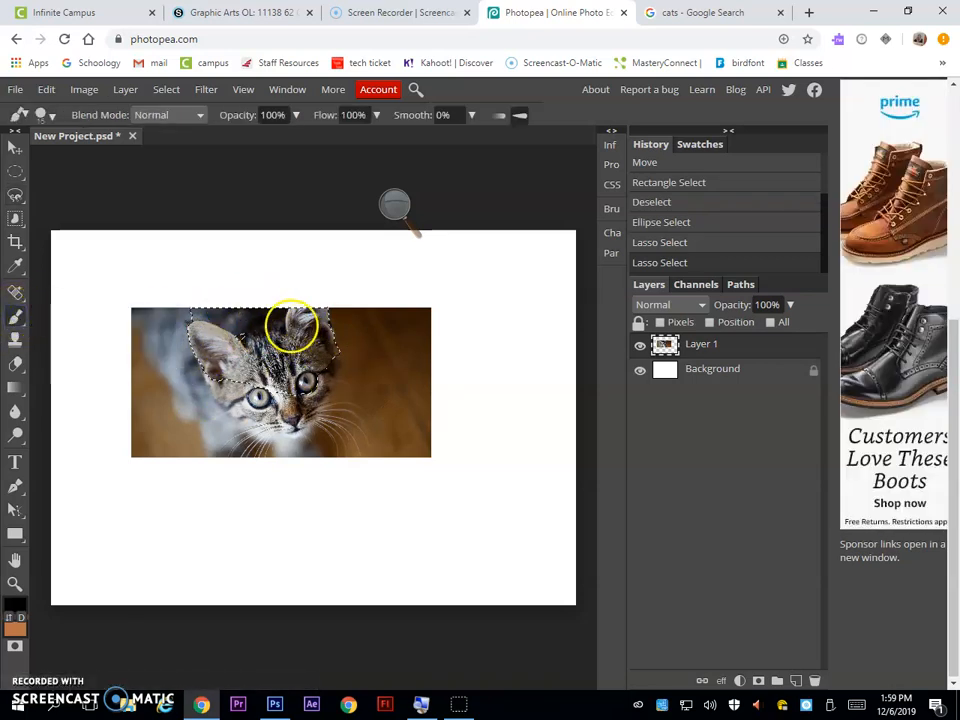
mouse_move(191, 354)
mouse_down()
mouse_move(169, 369)
mouse_move(198, 366)
mouse_move(191, 345)
mouse_up()
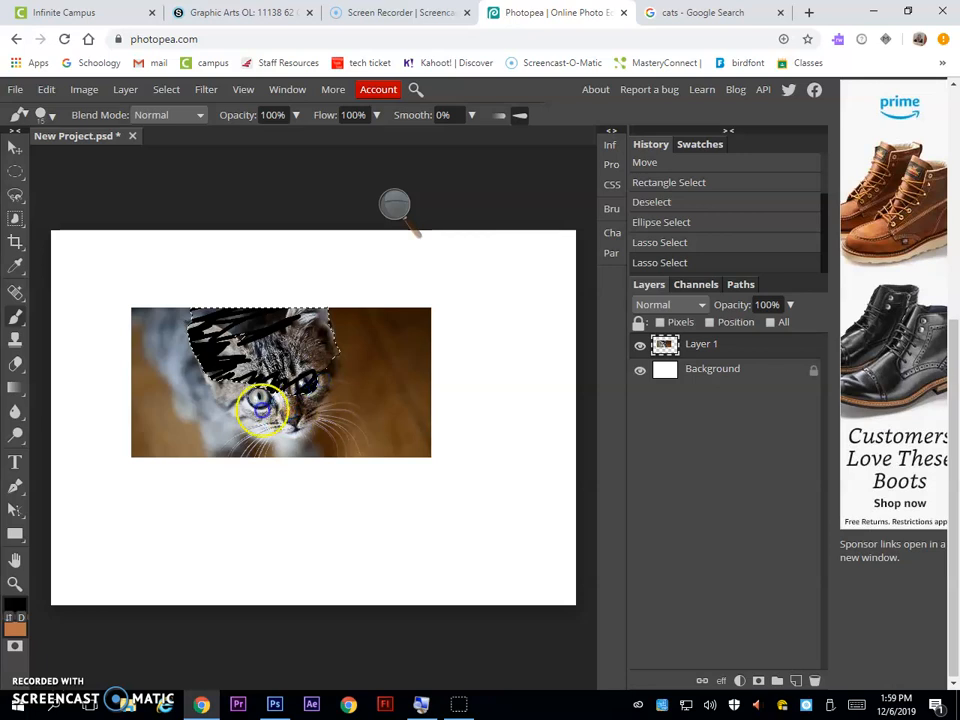
drag(292, 395, 305, 390)
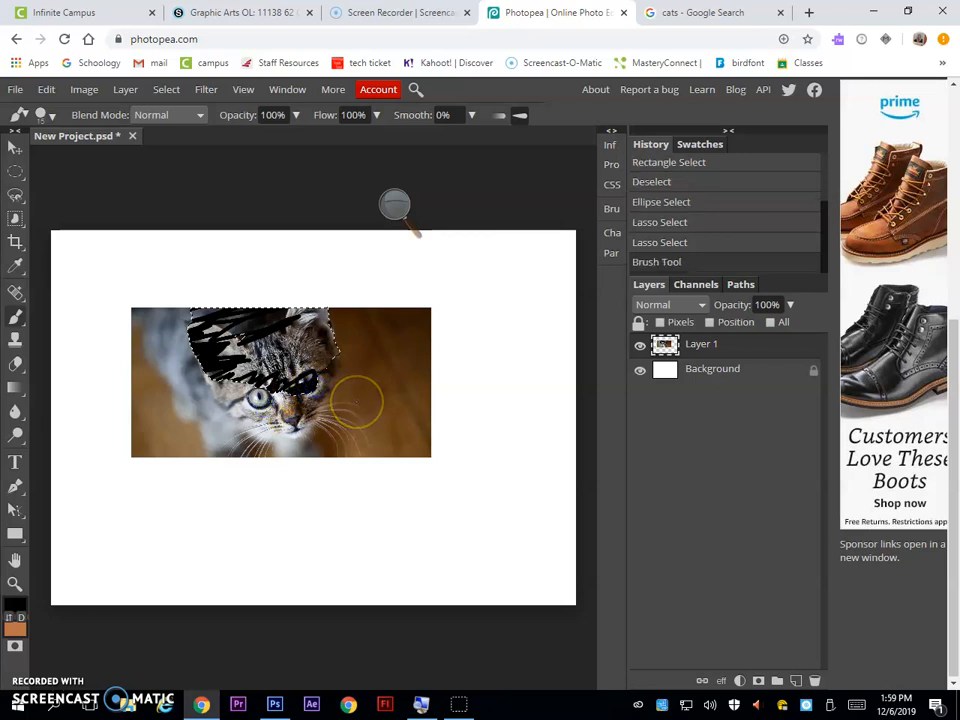
Undo the black brush strokes and clear the selection around the kitten's head
key(ctrl+z)
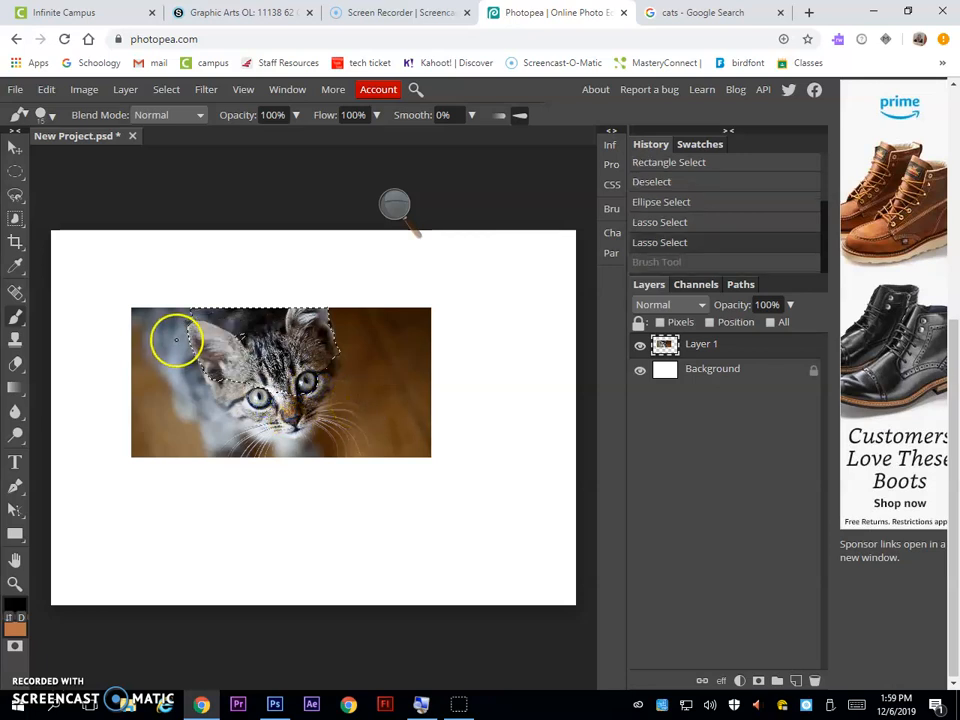
key(ctrl+d)
Move the kitten image slightly left and up on the canvas
mouse_move(12, 320)
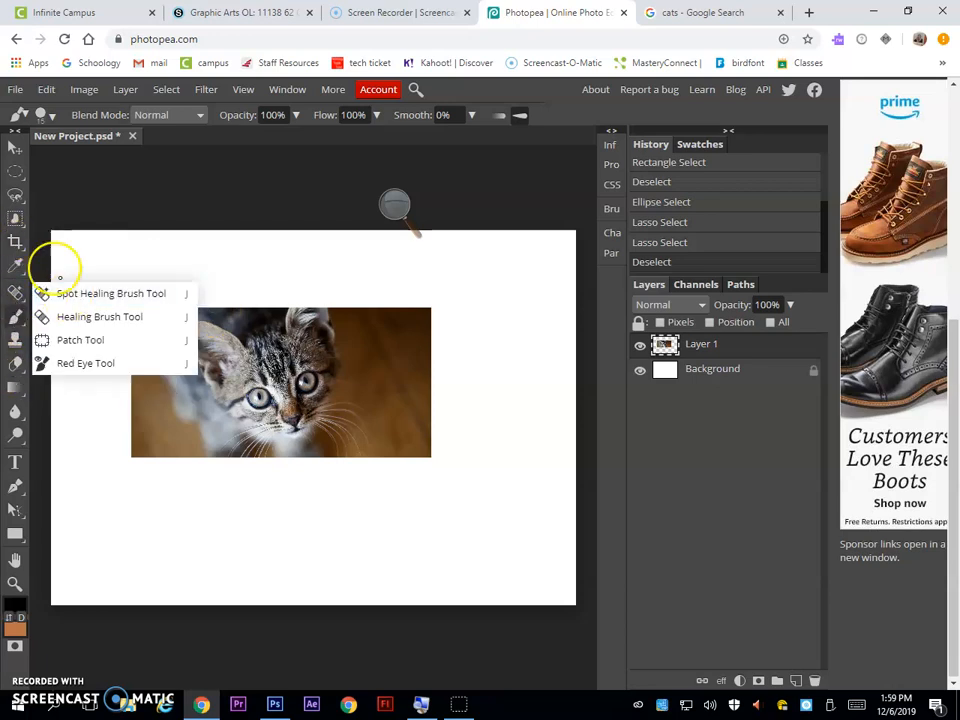
click(15, 152)
drag(349, 401, 307, 395)
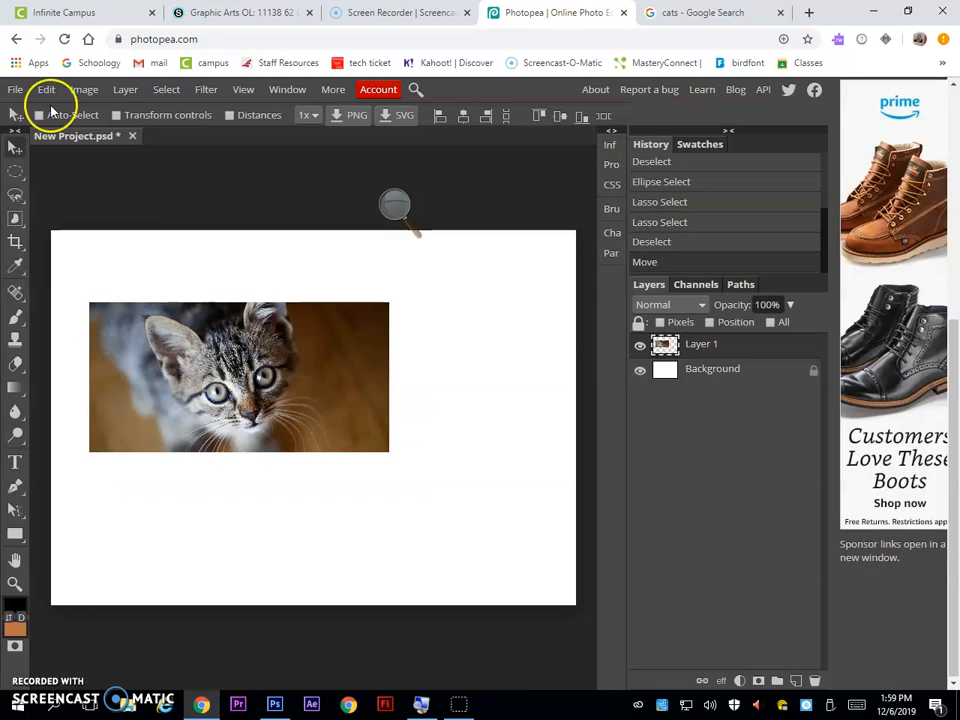
Enlarge the kitten image with Free Transform until it covers the whole canvas, and apply the transformation
click(46, 90)
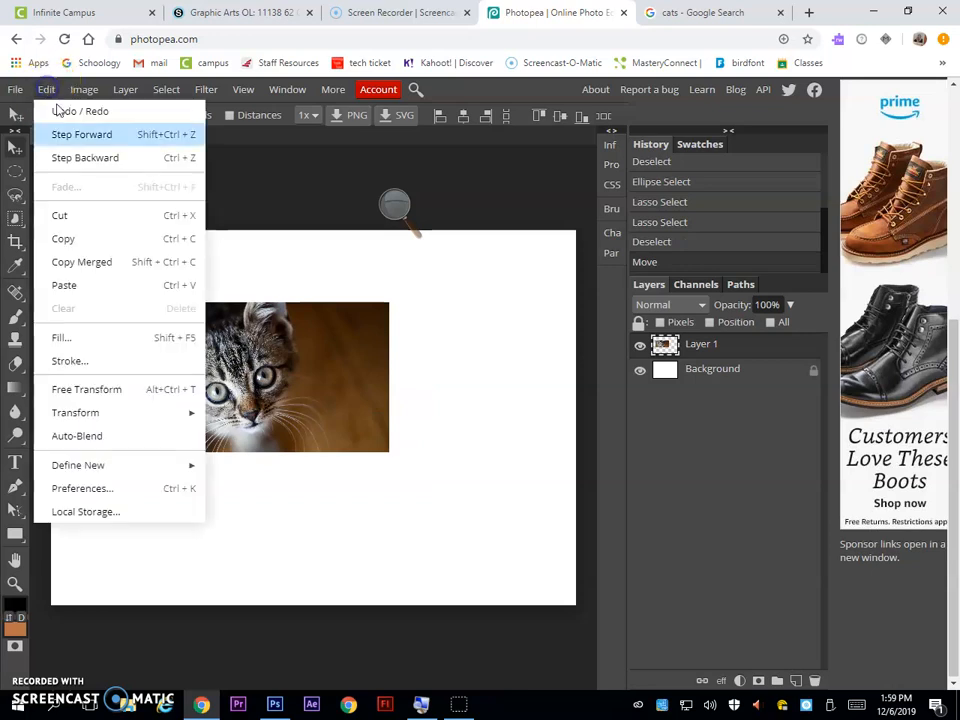
click(121, 397)
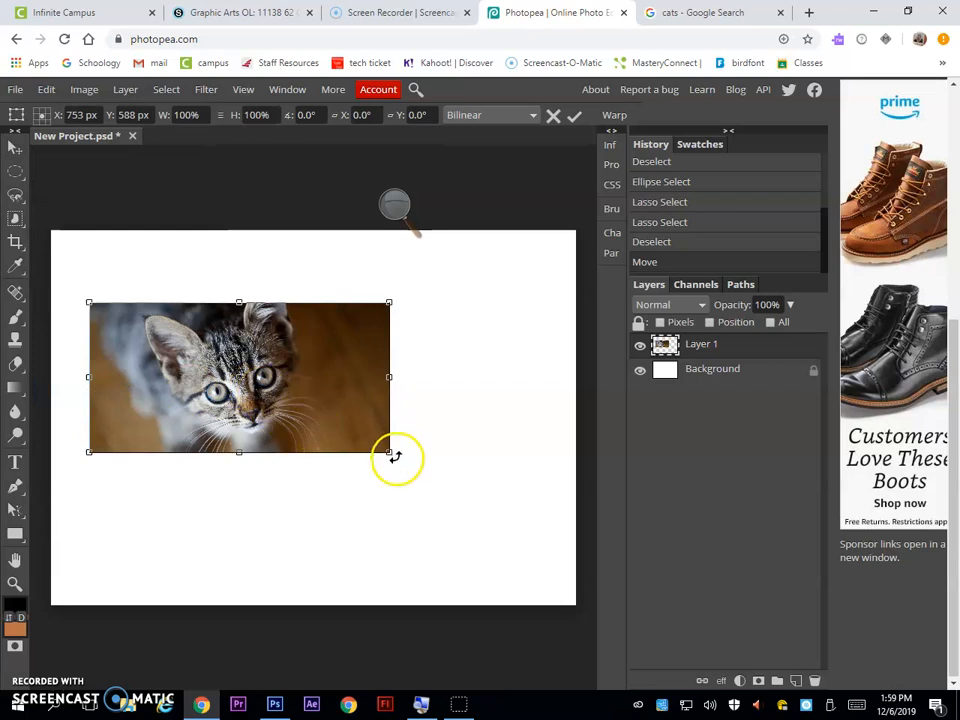
drag(391, 455, 598, 572)
right_click(15, 534)
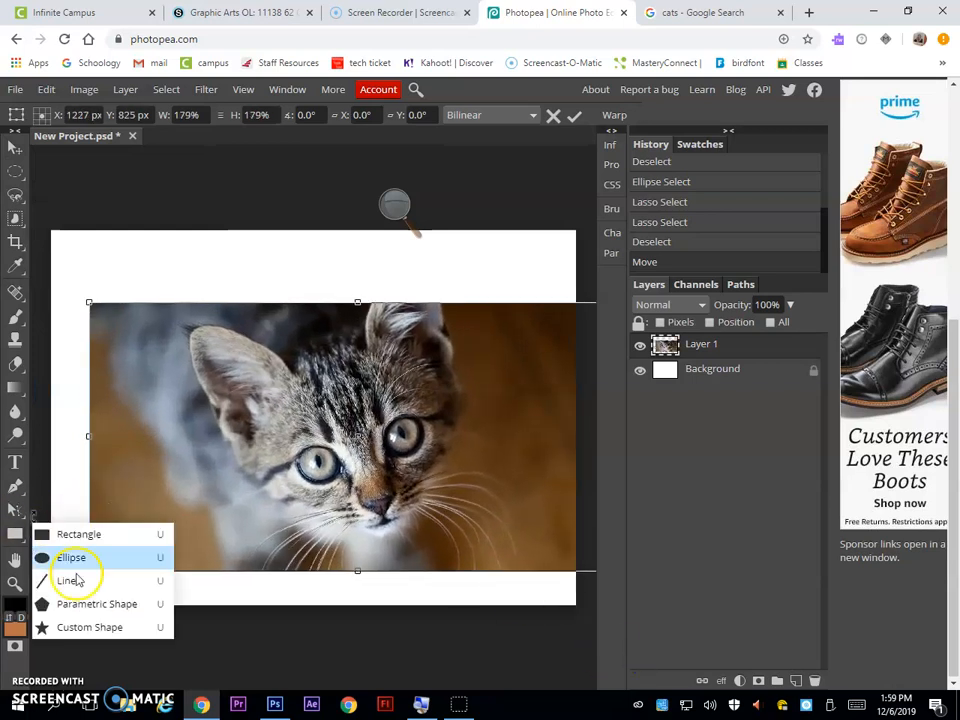
drag(89, 302, 19, 214)
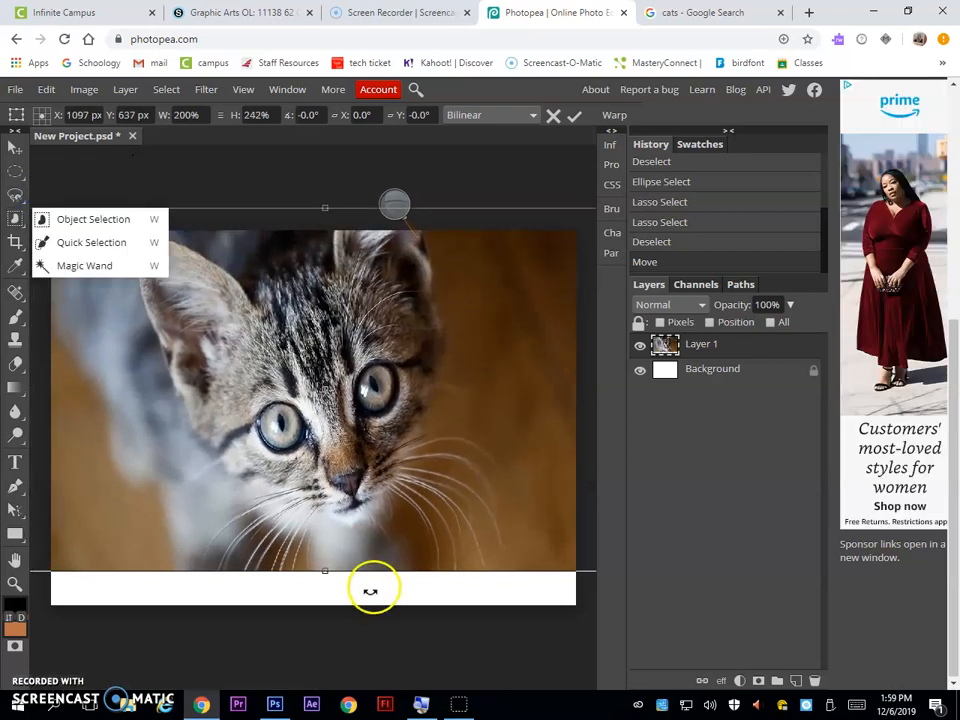
drag(323, 572, 324, 610)
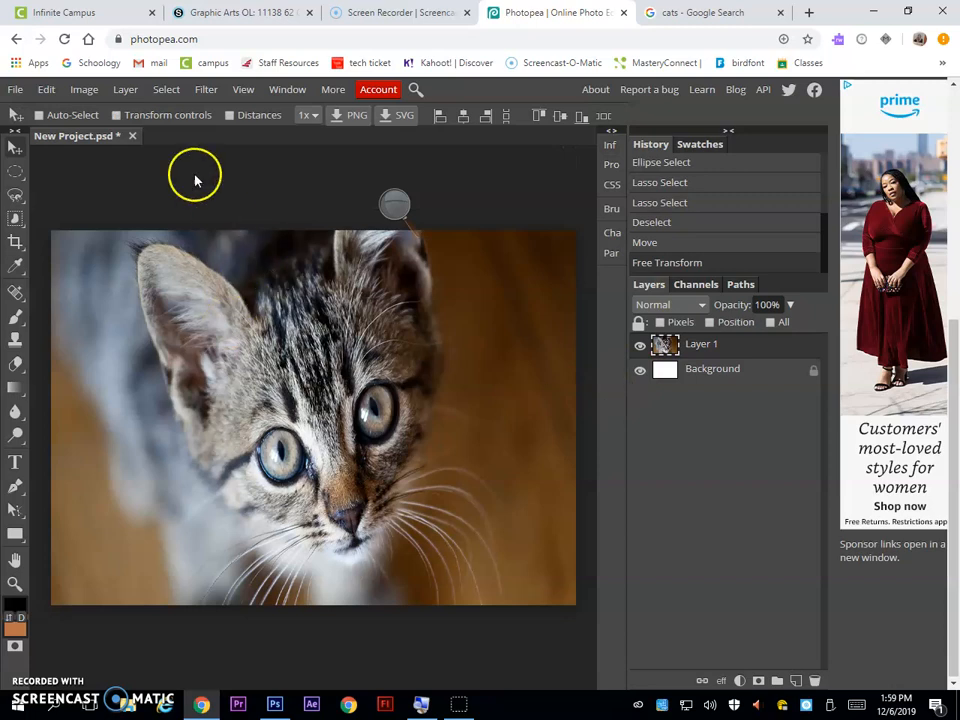
Open the Filter Gallery for the kitten layer and try Sprayed Strokes with the Left Diagonal direction
click(205, 90)
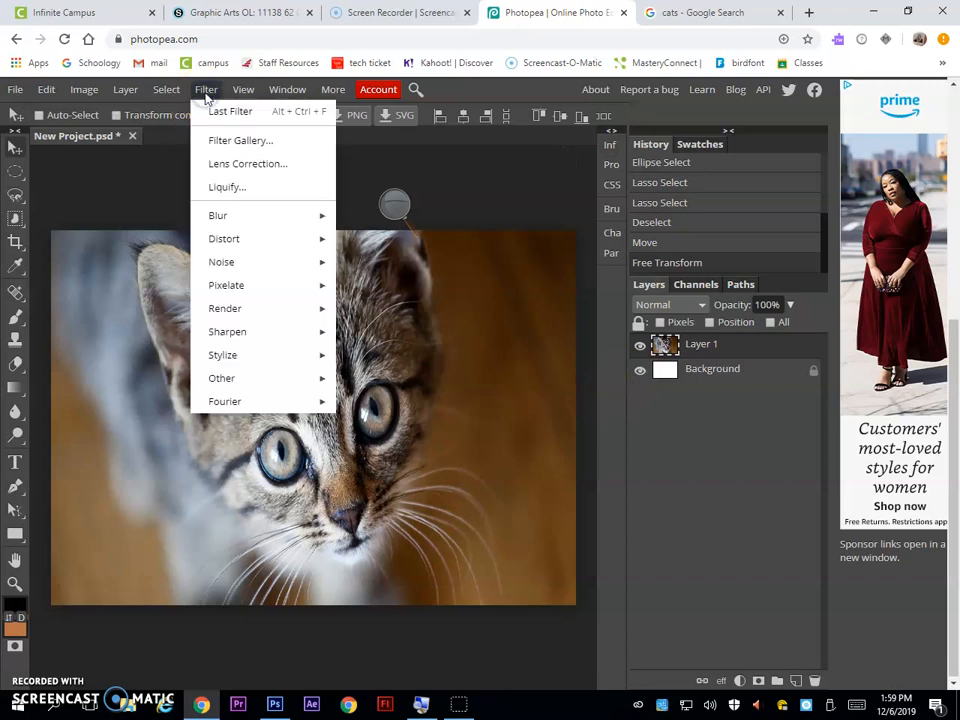
click(292, 145)
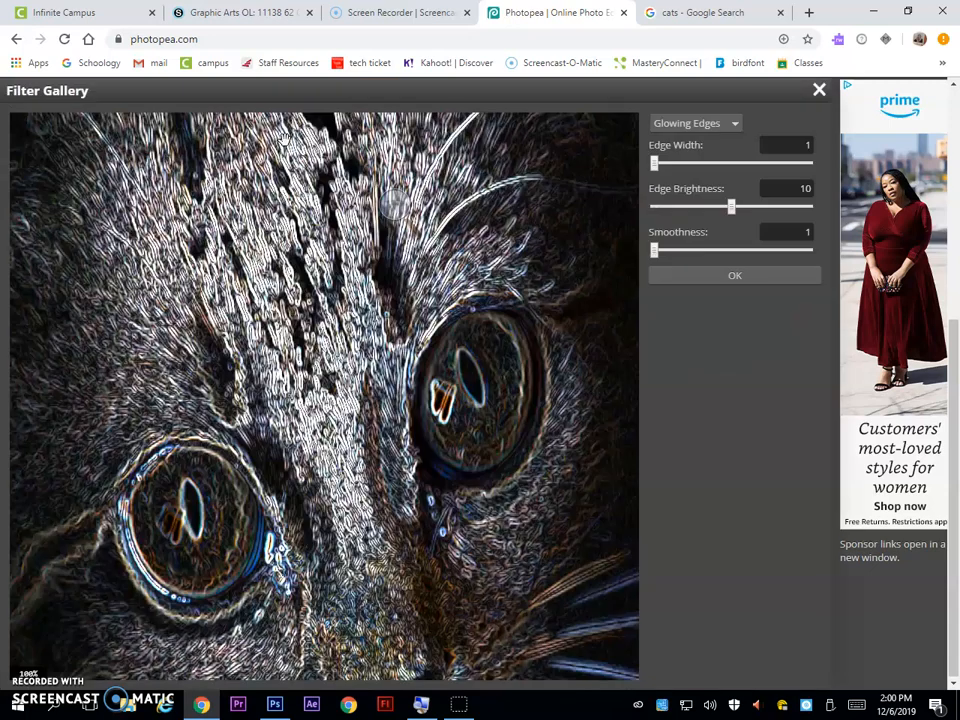
click(733, 122)
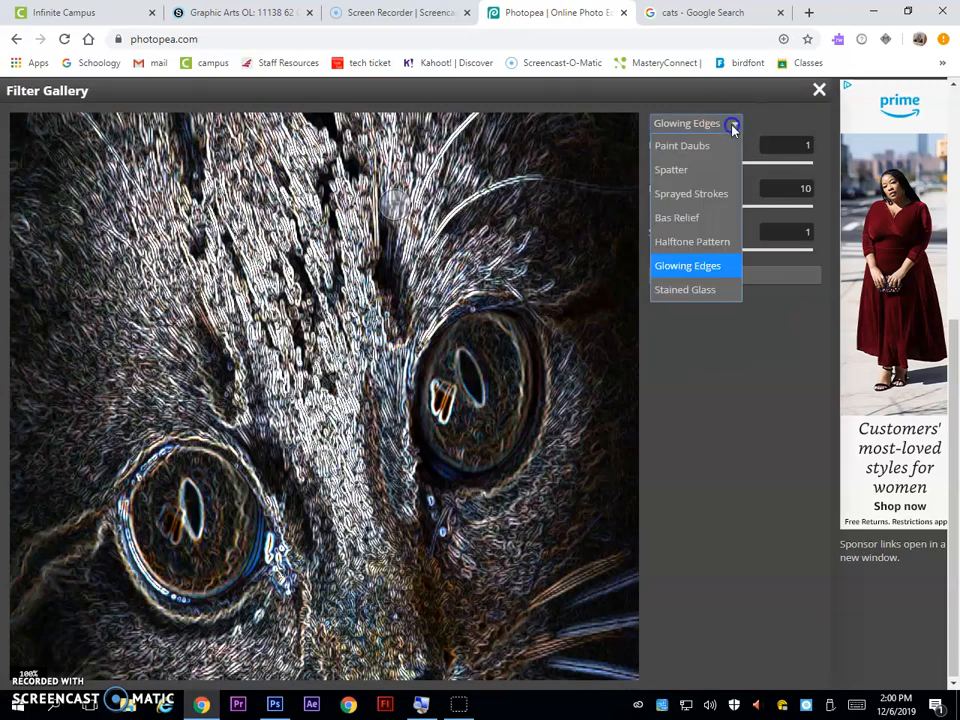
click(702, 194)
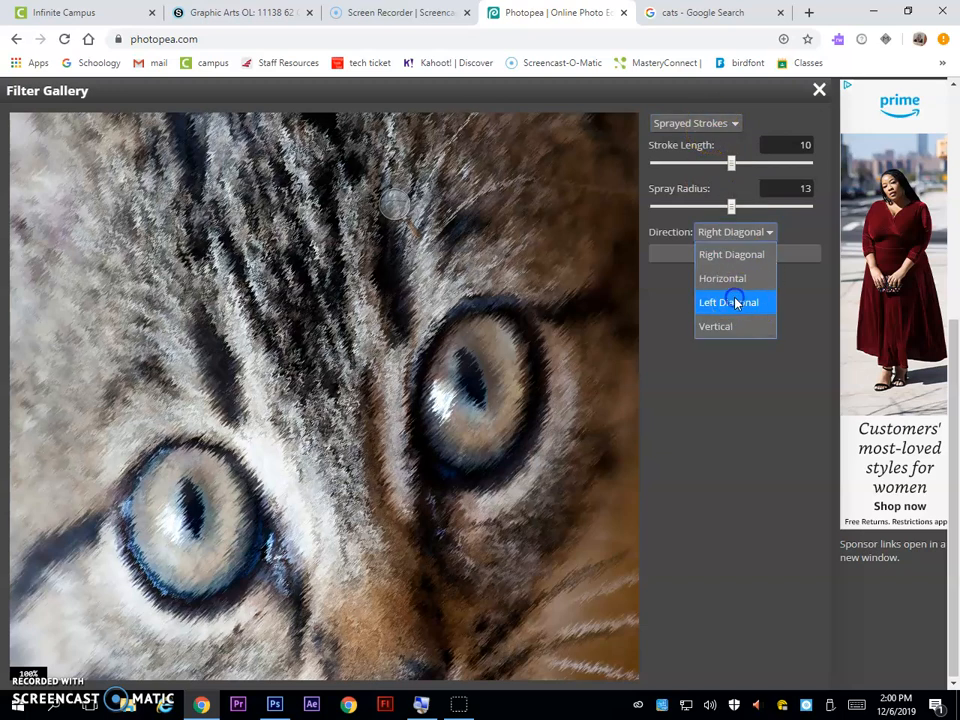
click(700, 303)
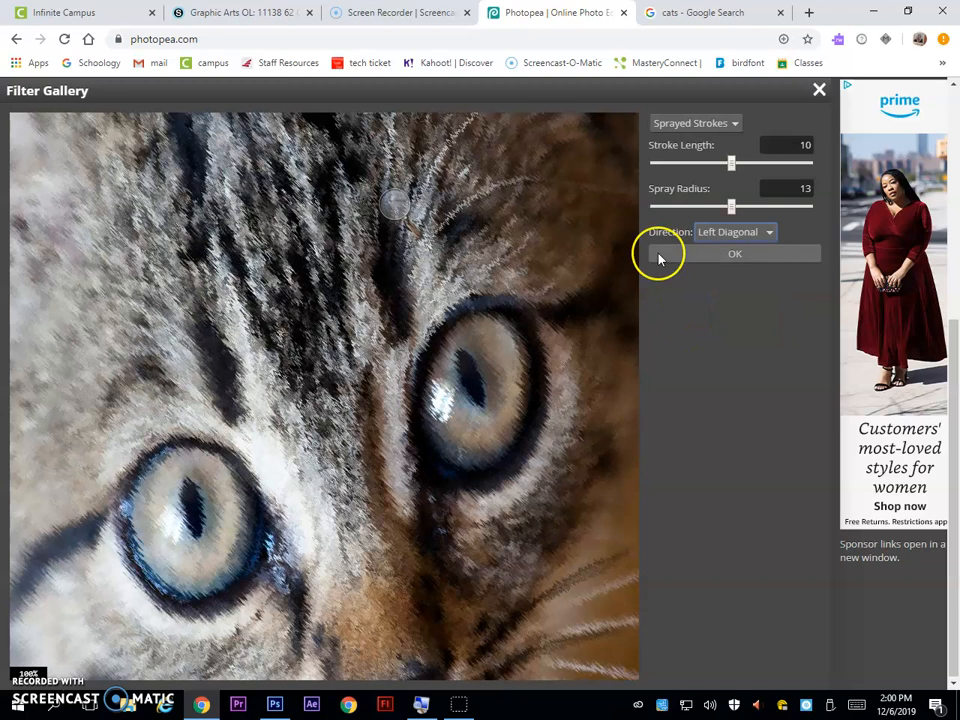
Apply the Stained Glass filter to the kitten image with cell size 10 and border 4
click(706, 123)
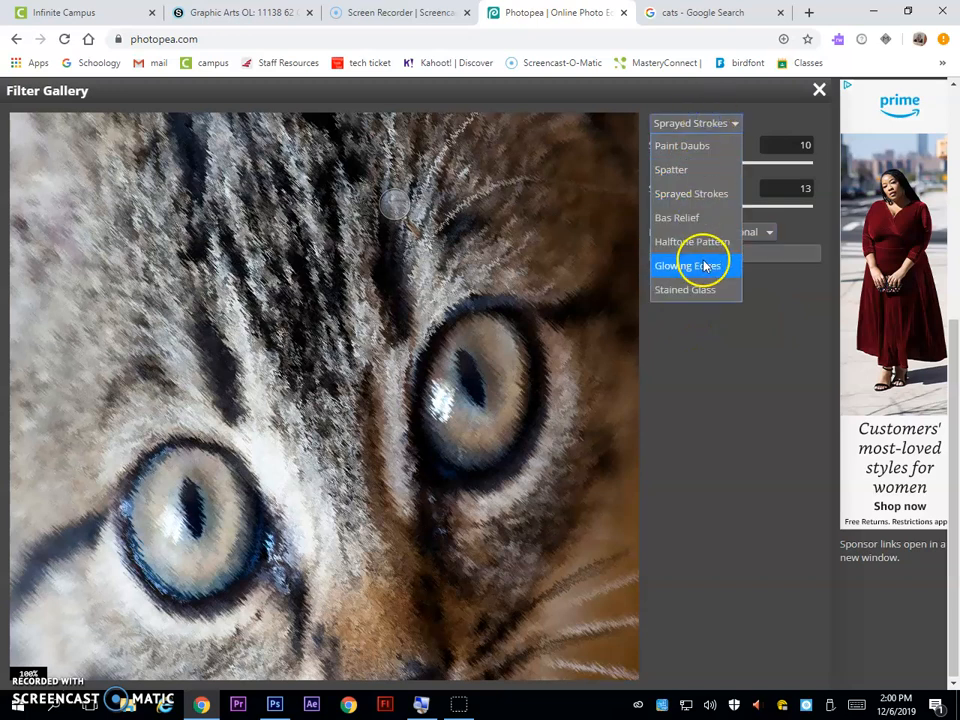
click(740, 287)
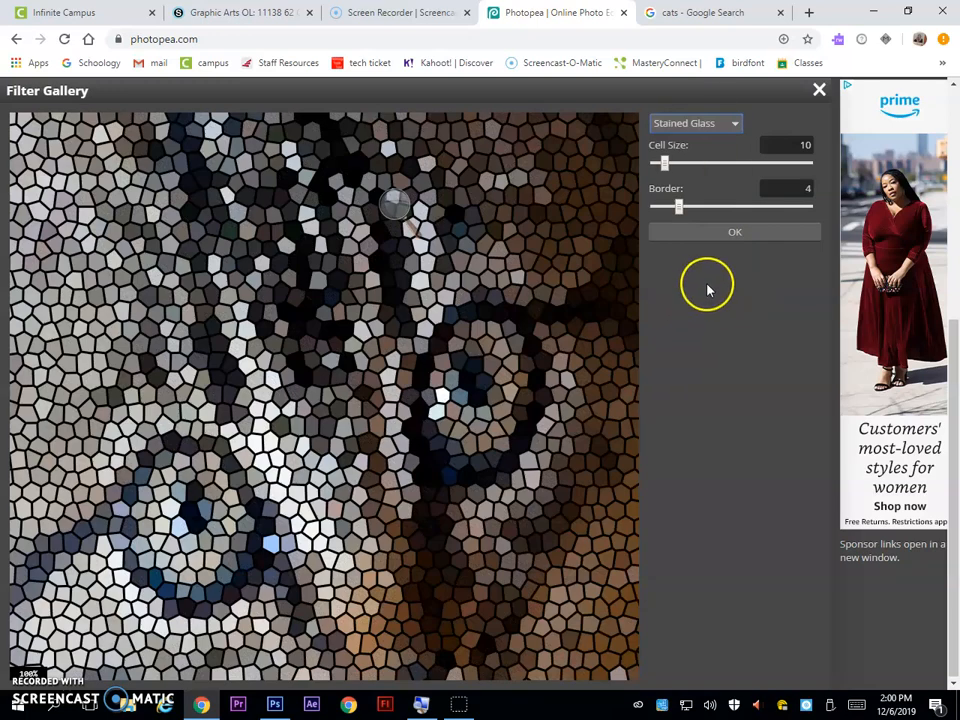
click(728, 228)
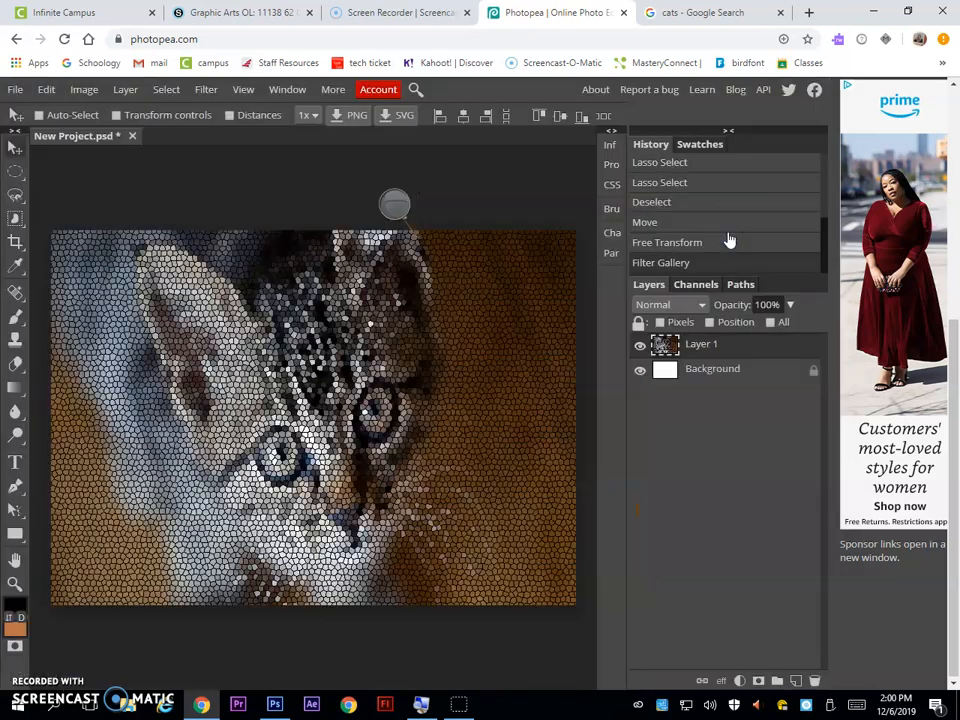
Add a new empty layer above the kitten layer
right_click(15, 362)
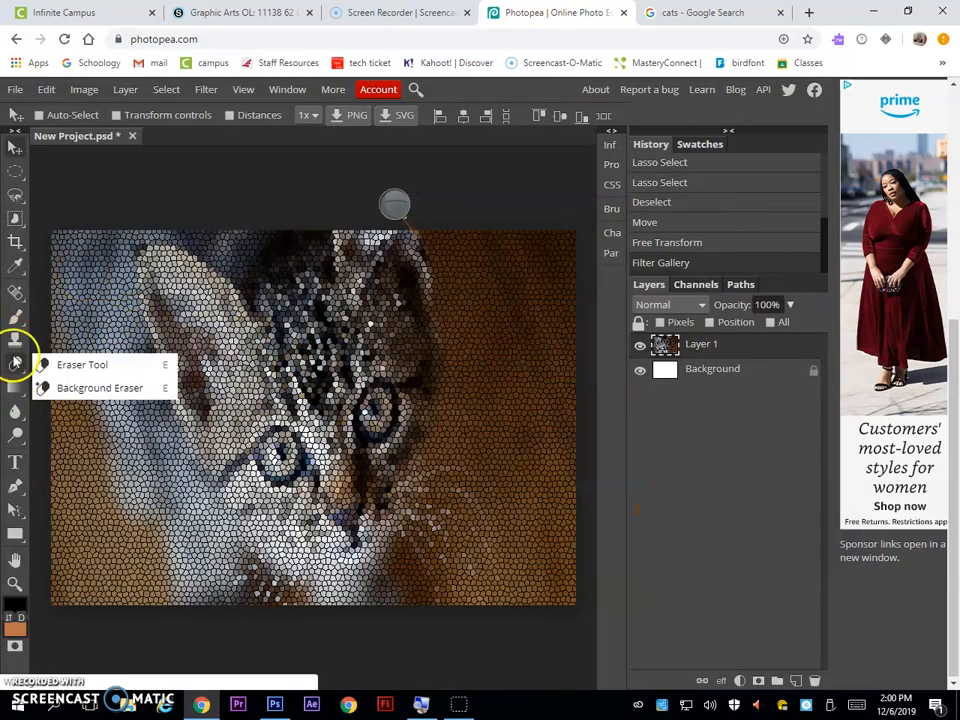
right_click(15, 533)
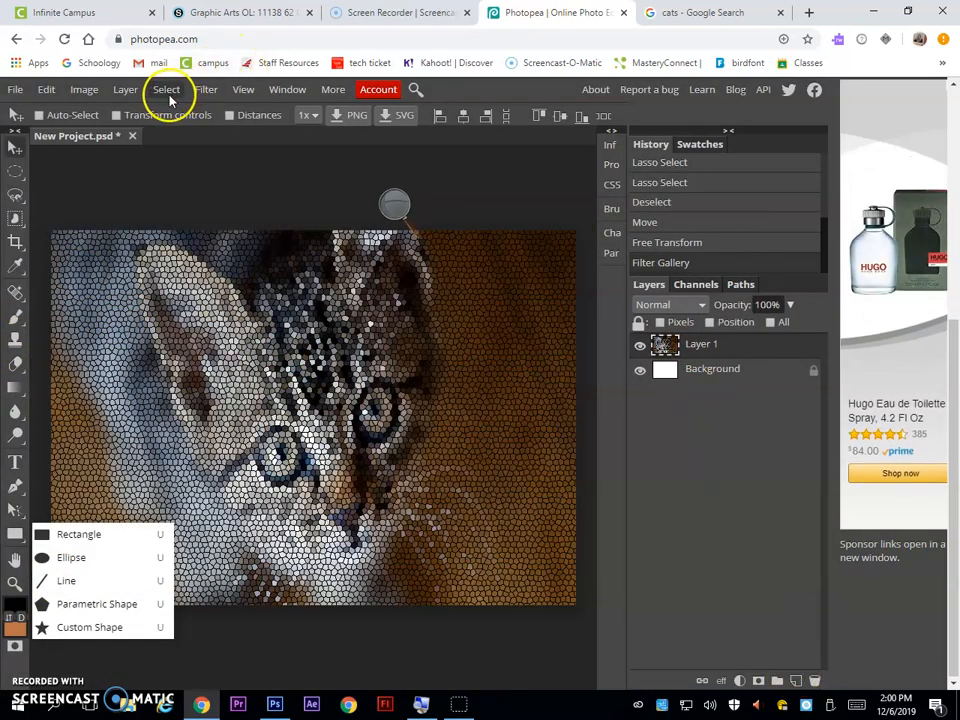
click(126, 90)
mouse_move(134, 111)
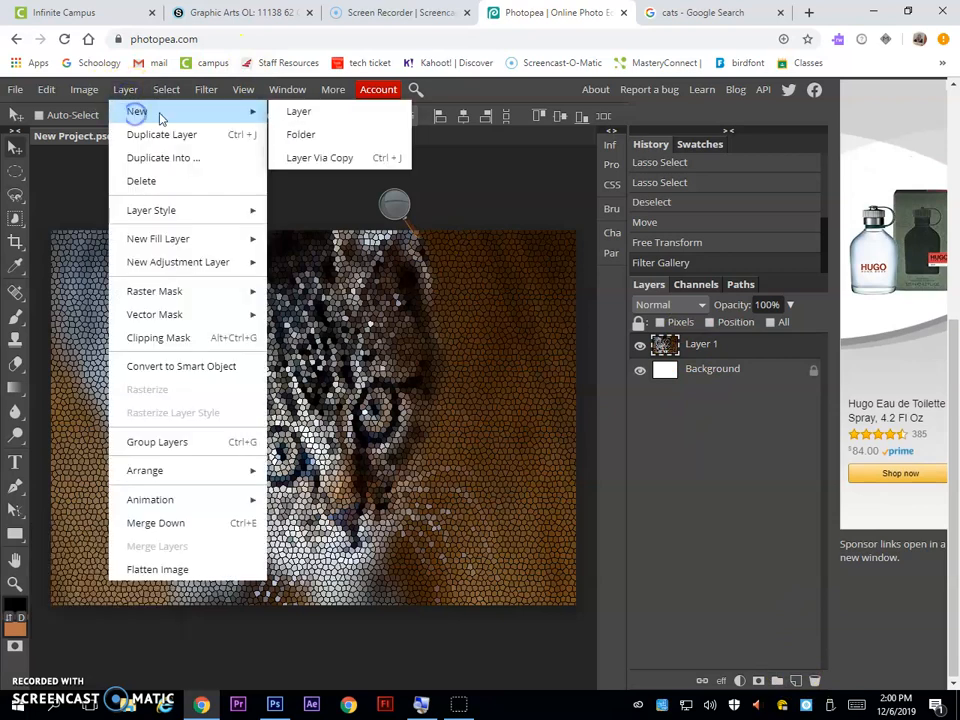
click(321, 119)
Edit the Gradient tool's gradient so its starting color stop at 1% is custom red e61919
mouse_move(16, 392)
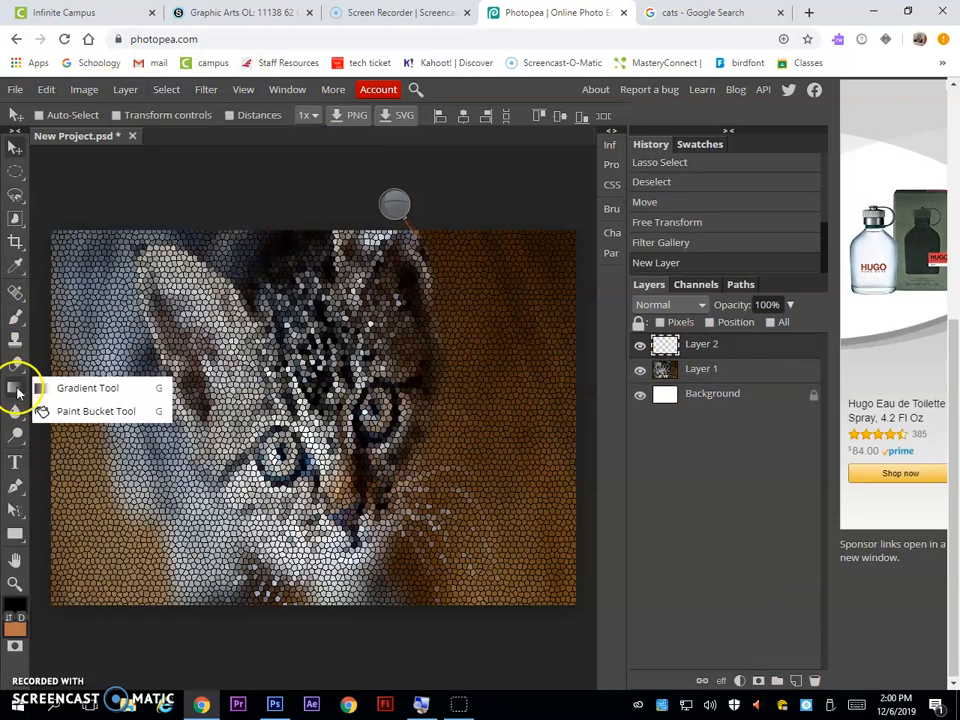
click(74, 388)
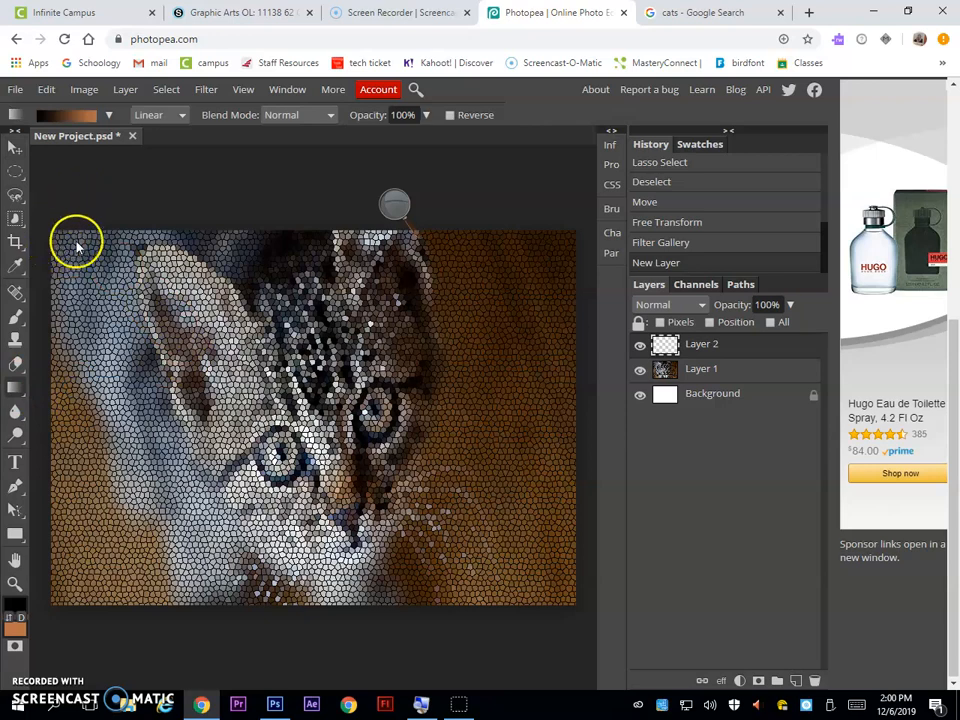
click(66, 115)
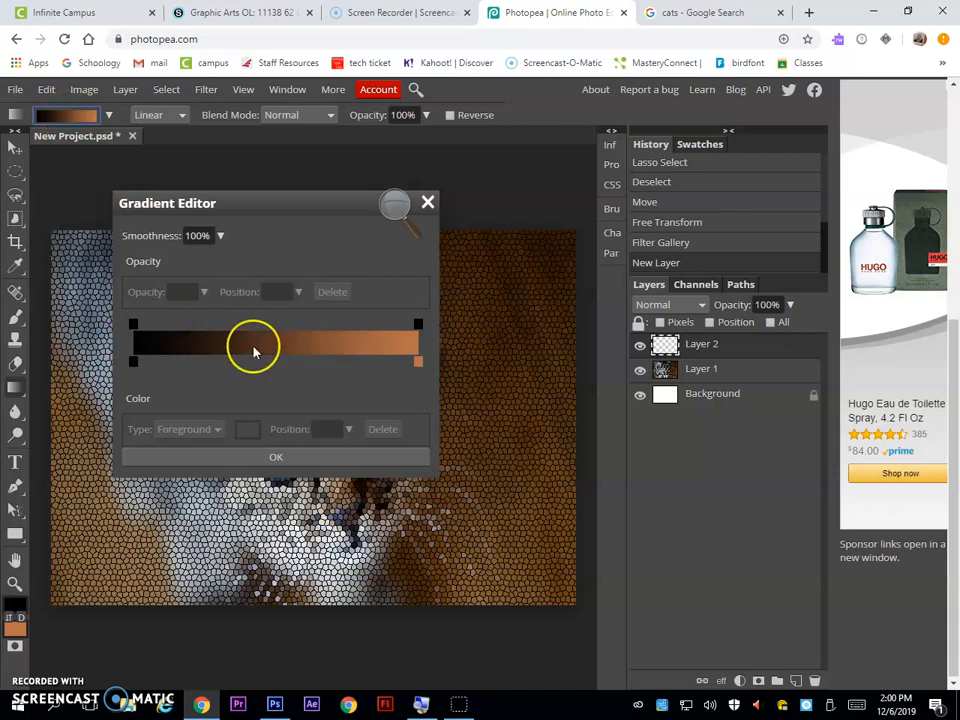
drag(238, 360, 134, 364)
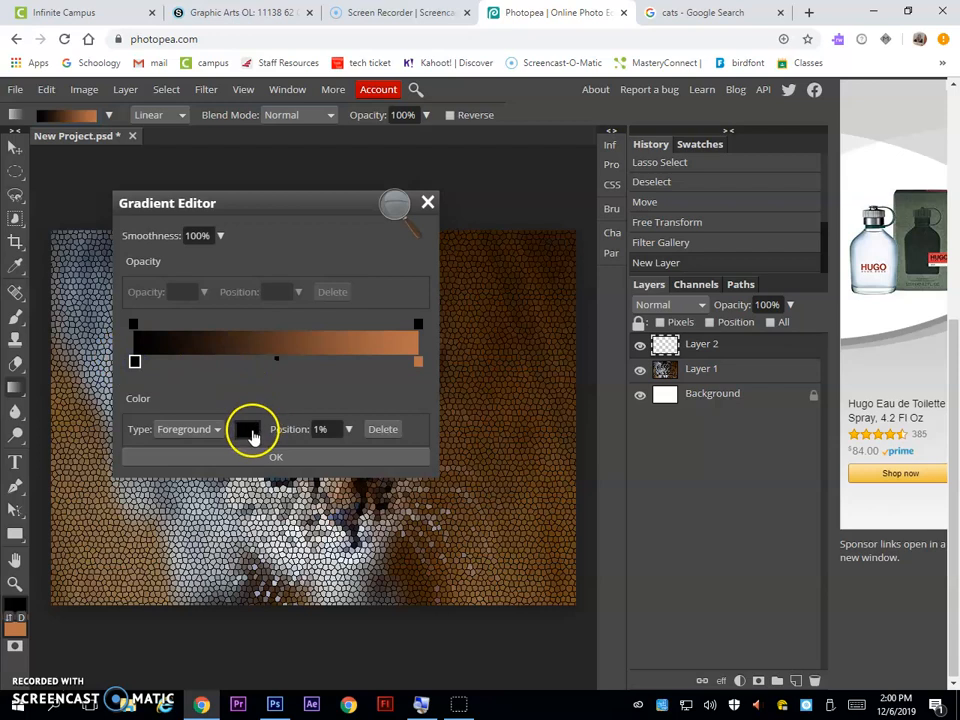
click(250, 429)
drag(271, 295, 292, 244)
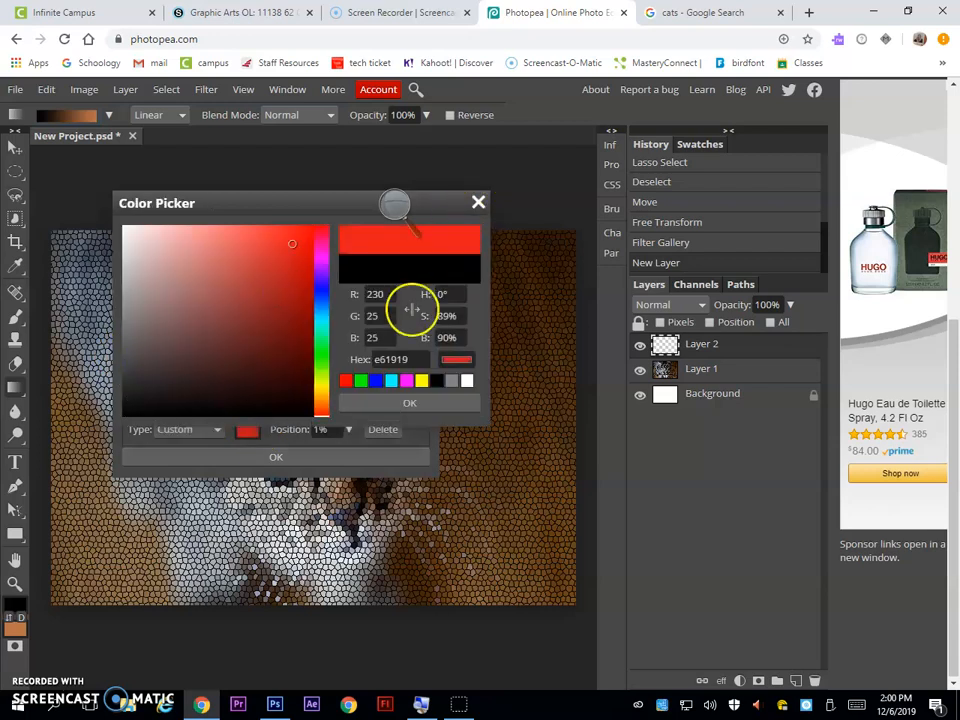
click(440, 405)
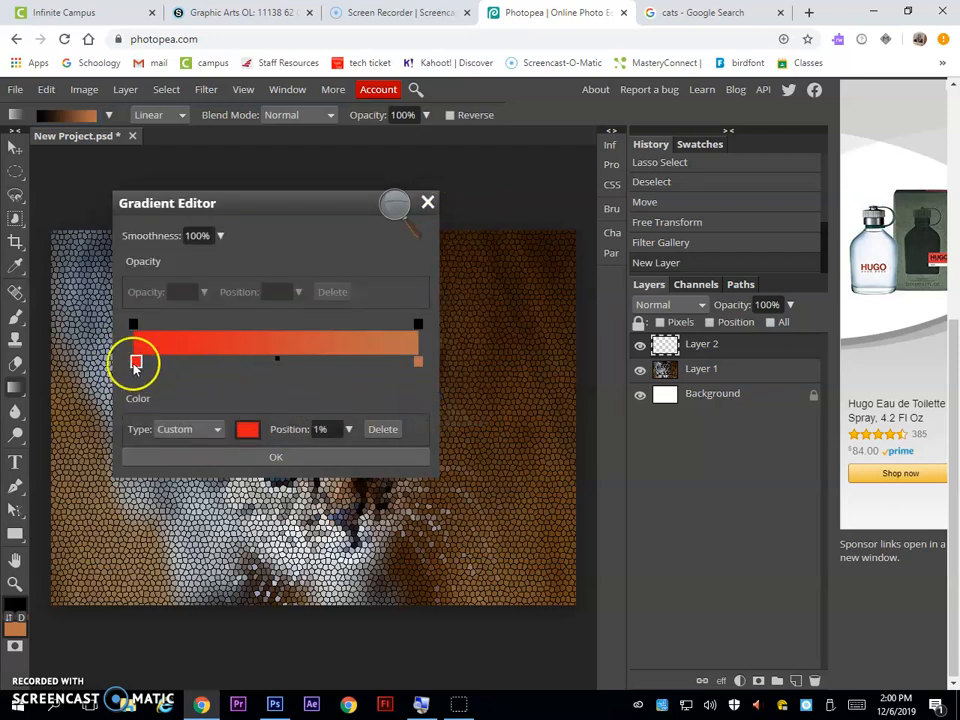
Set the gradient's 100% color stop to lime green b6ff00 and draw the gradient diagonally across the canvas from upper left to lower right
click(418, 363)
click(249, 429)
drag(320, 367, 319, 376)
drag(304, 243, 346, 190)
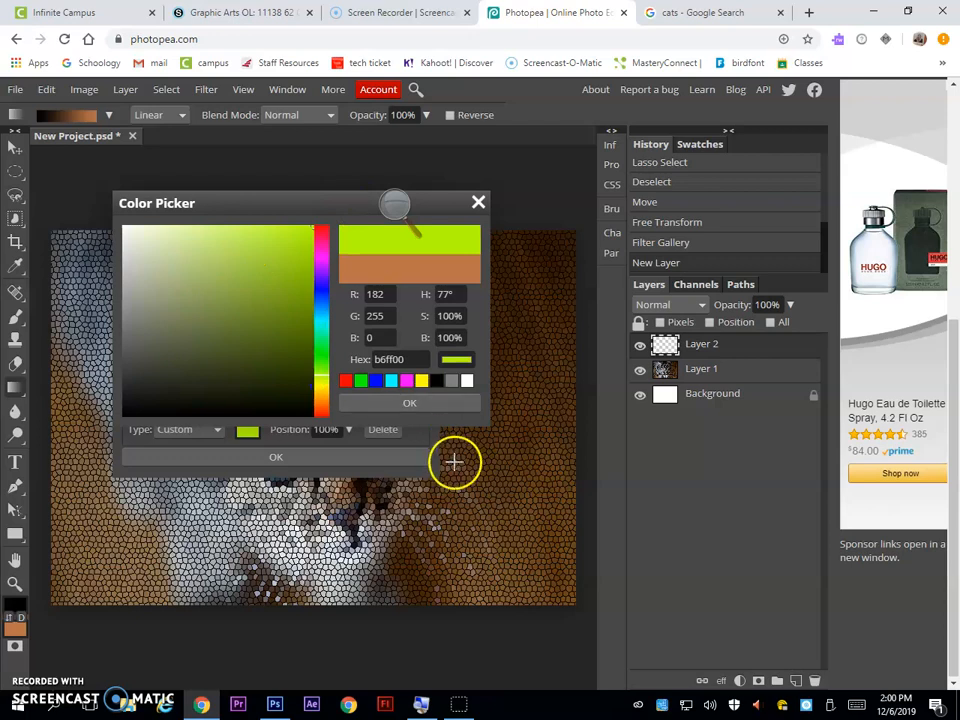
click(408, 402)
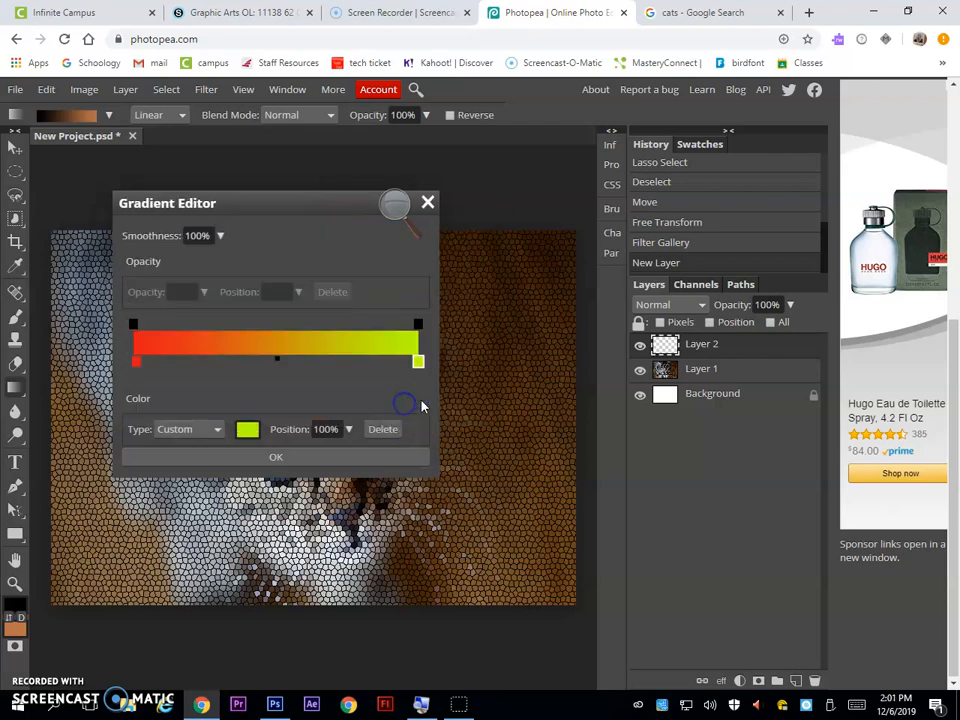
click(272, 457)
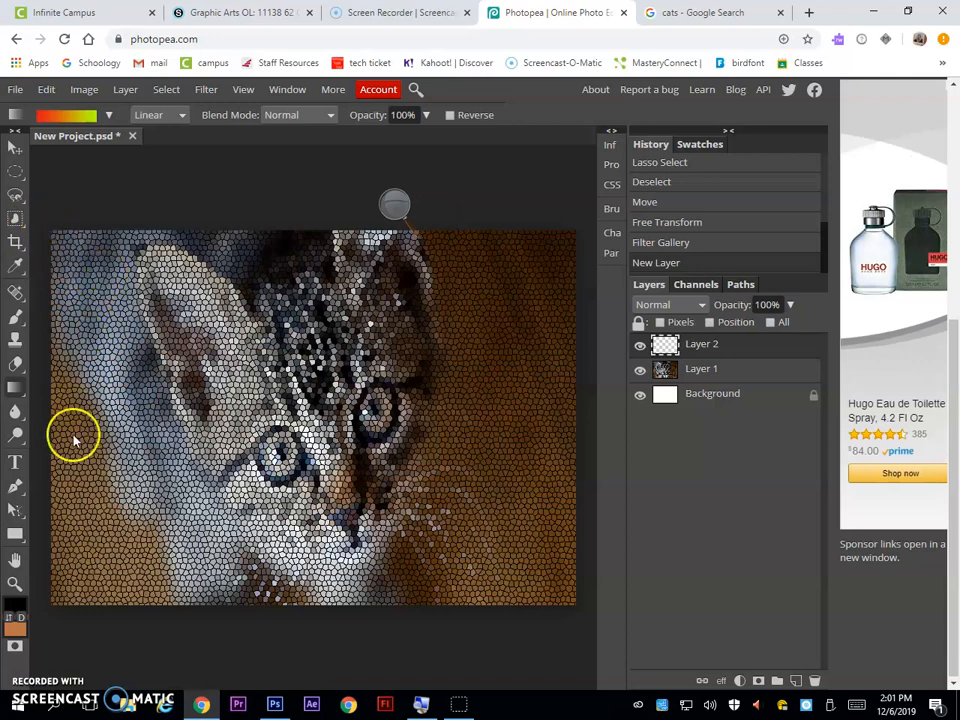
drag(98, 273, 535, 546)
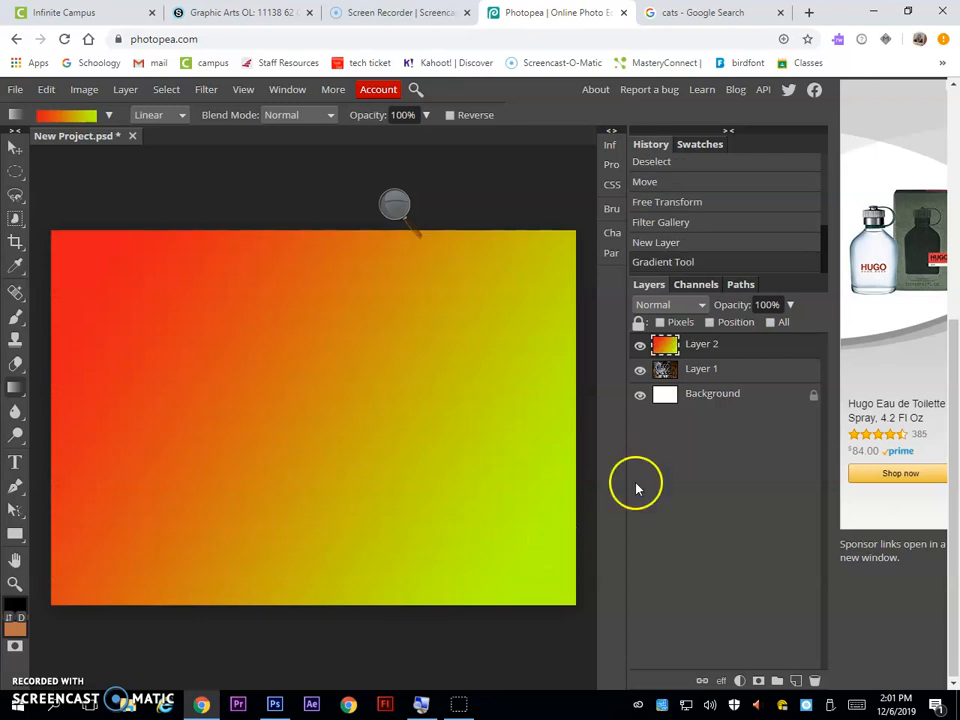
Try the Multiply, Linear Burn, Darker Color, Screen and Linear Dodge blend modes on the gradient layer
click(685, 310)
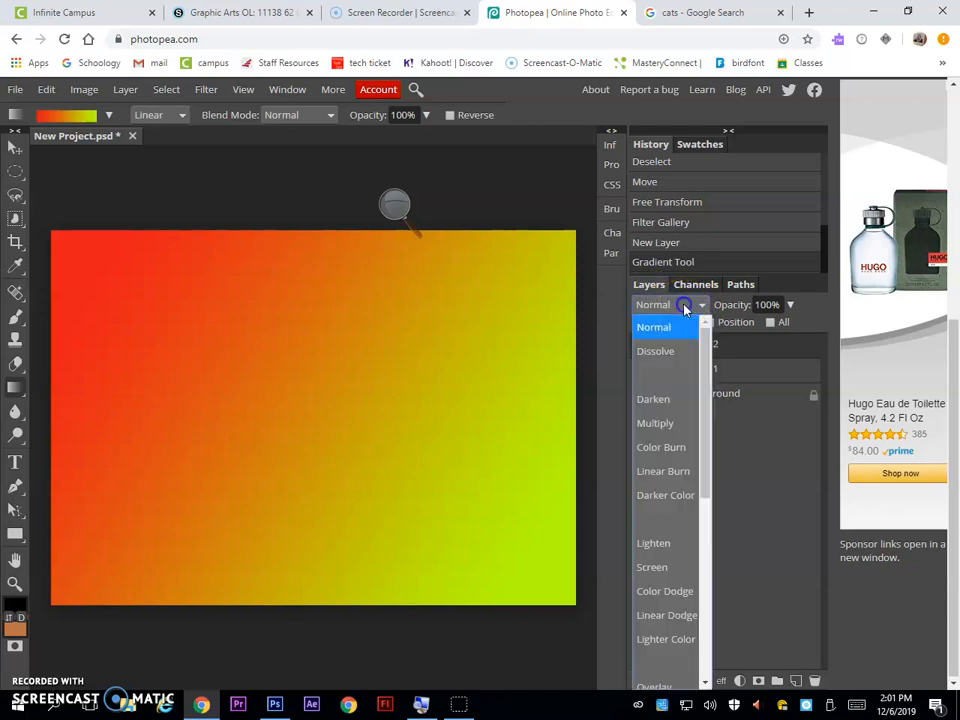
click(671, 428)
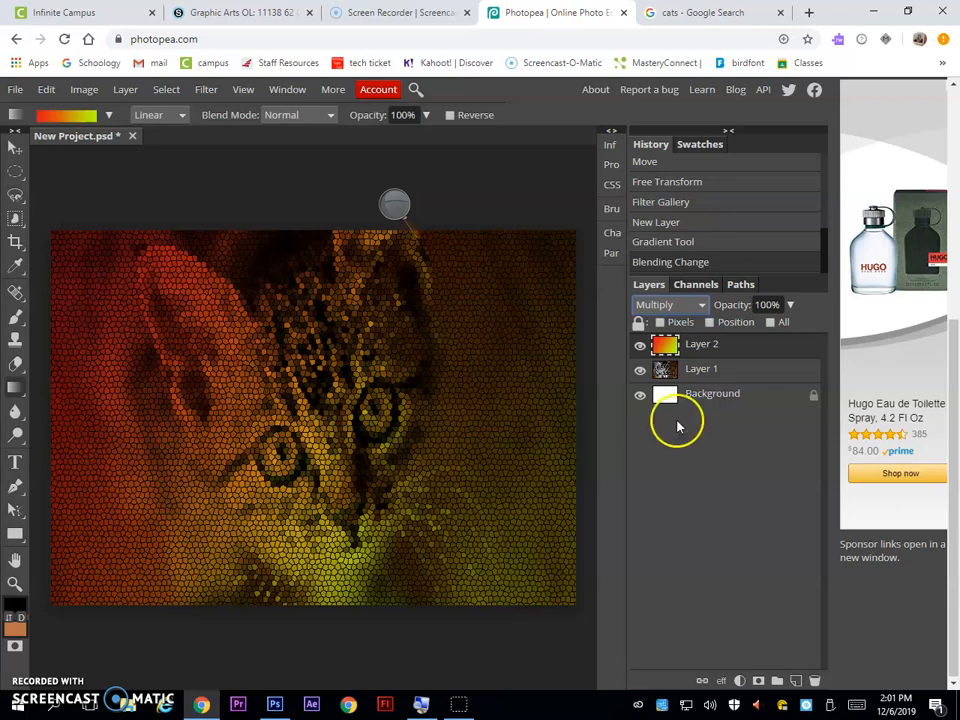
click(701, 305)
click(662, 471)
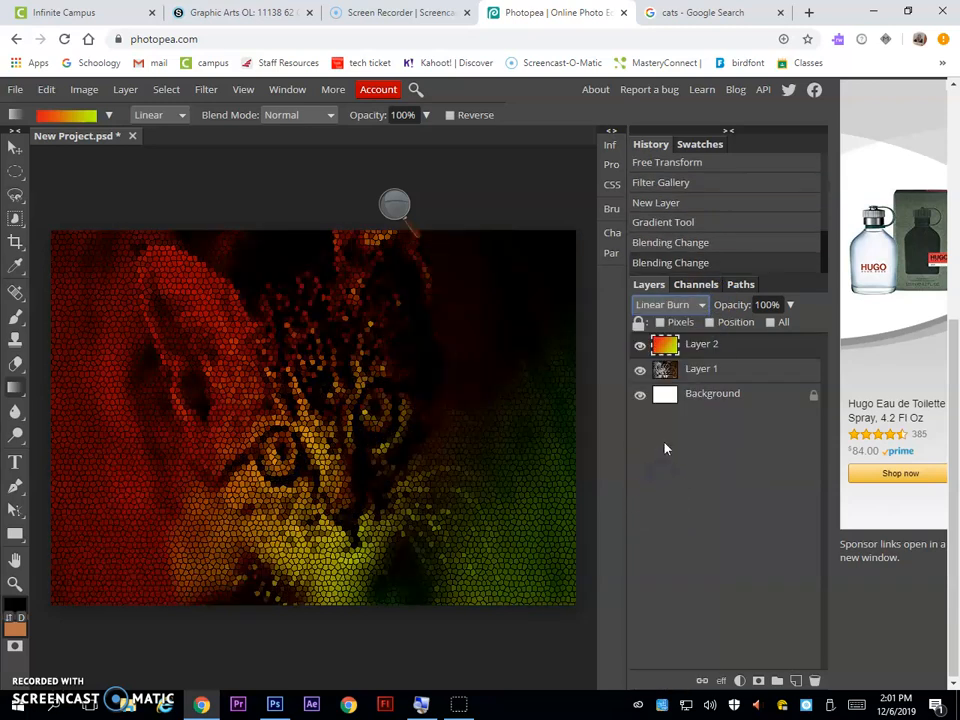
click(681, 304)
click(655, 495)
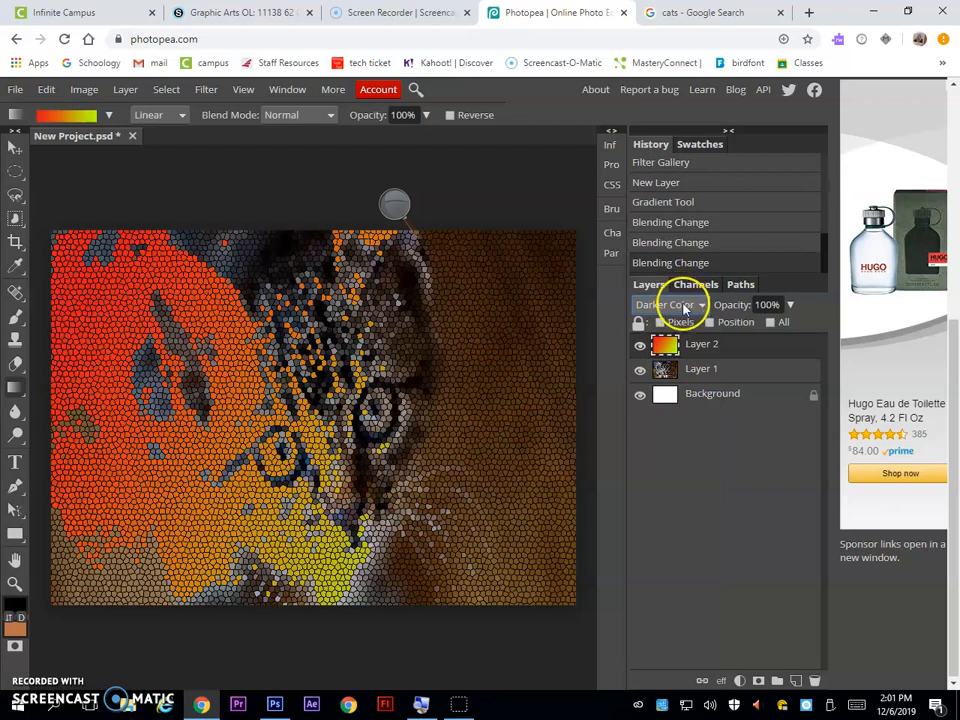
click(677, 304)
click(660, 569)
click(686, 305)
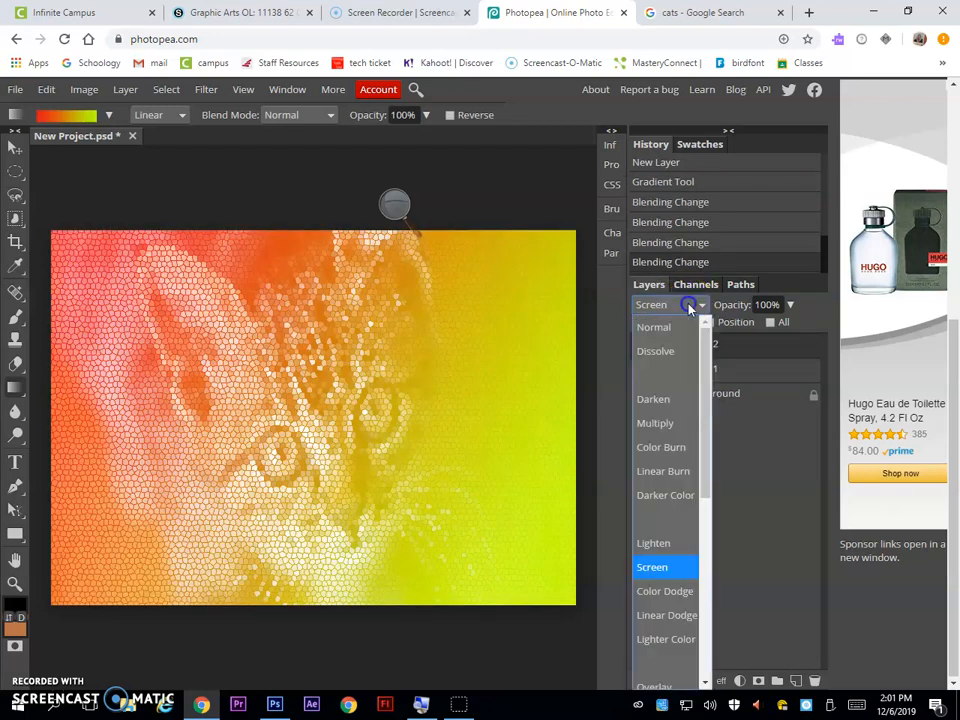
click(672, 616)
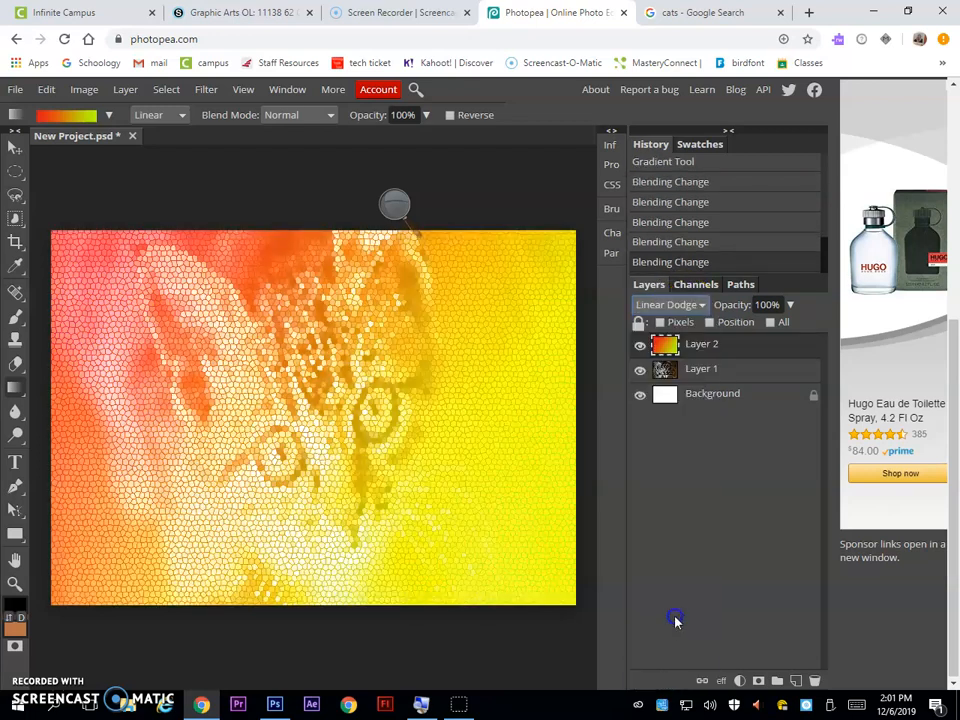
Set the gradient layer's blend mode to Difference
click(681, 304)
scroll(668, 580, down, 4)
click(668, 497)
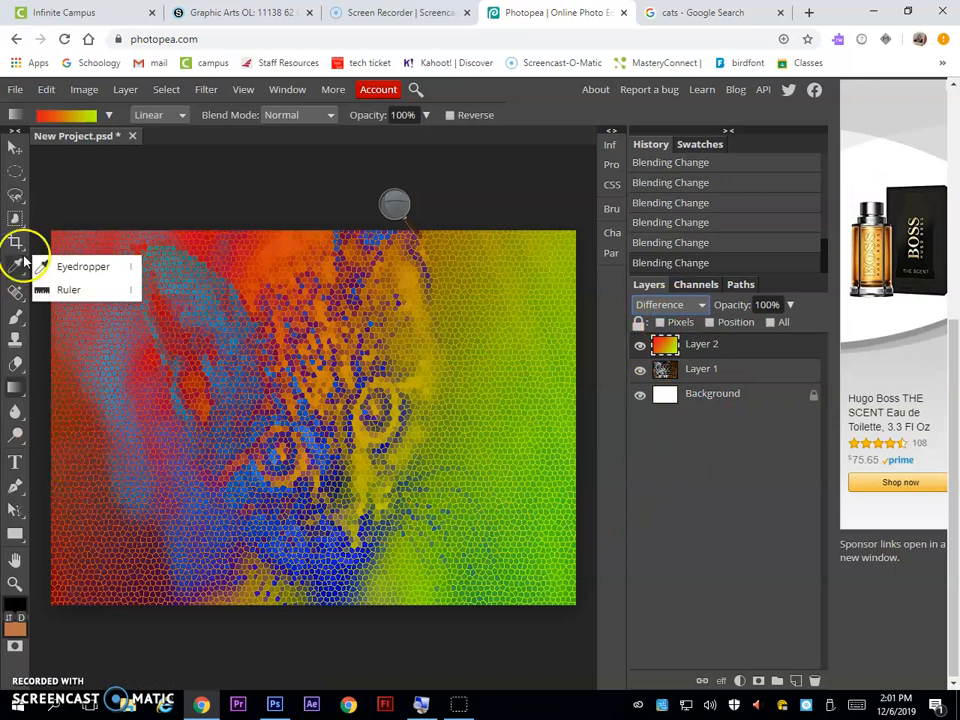
Add a new empty layer above the gradient layer
click(127, 89)
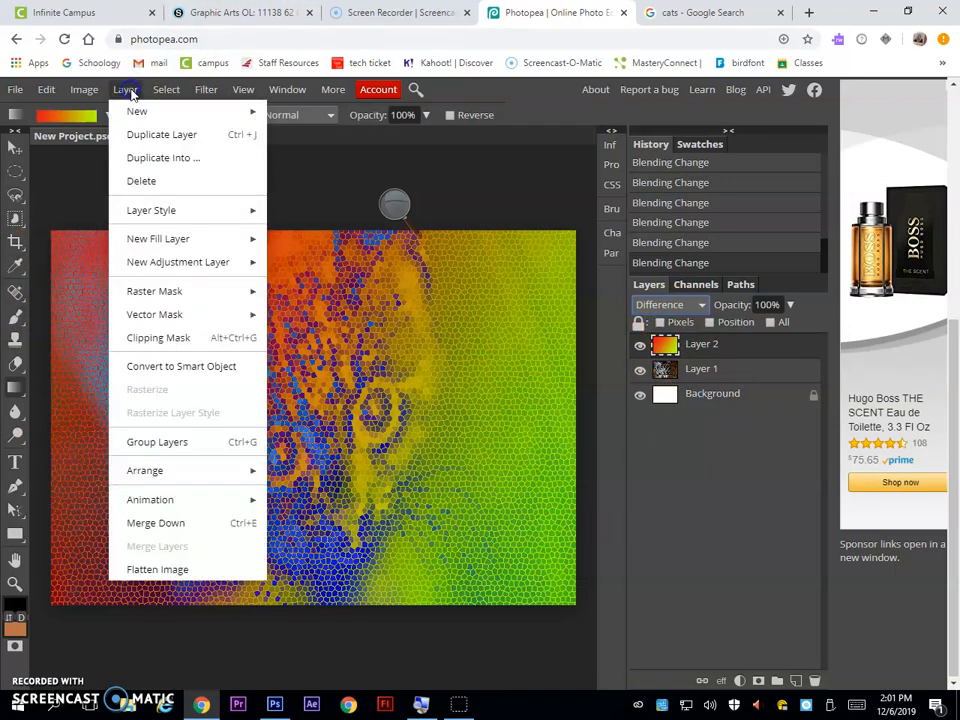
mouse_move(141, 111)
click(299, 114)
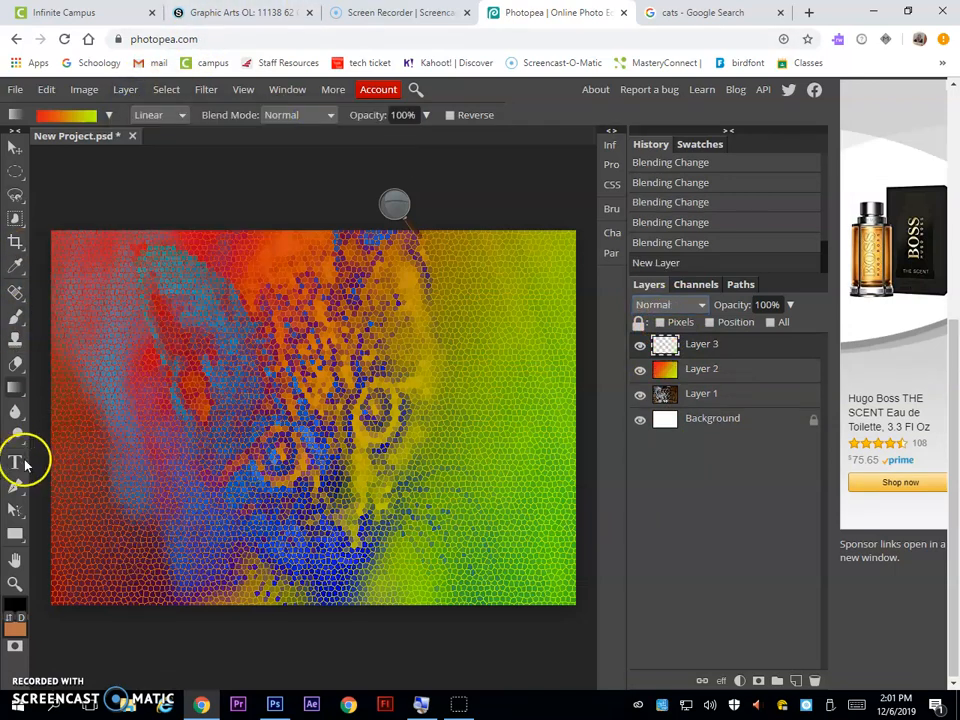
Draw two red-filled rectangle shapes, one over the image's upper left and one over its lower right center
click(15, 315)
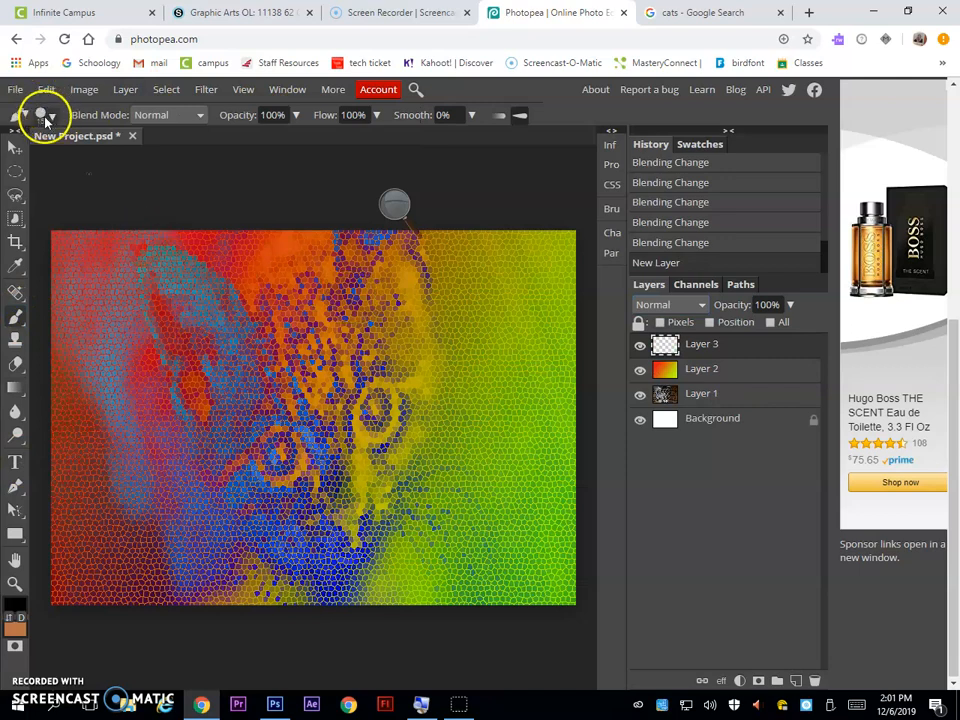
mouse_move(15, 534)
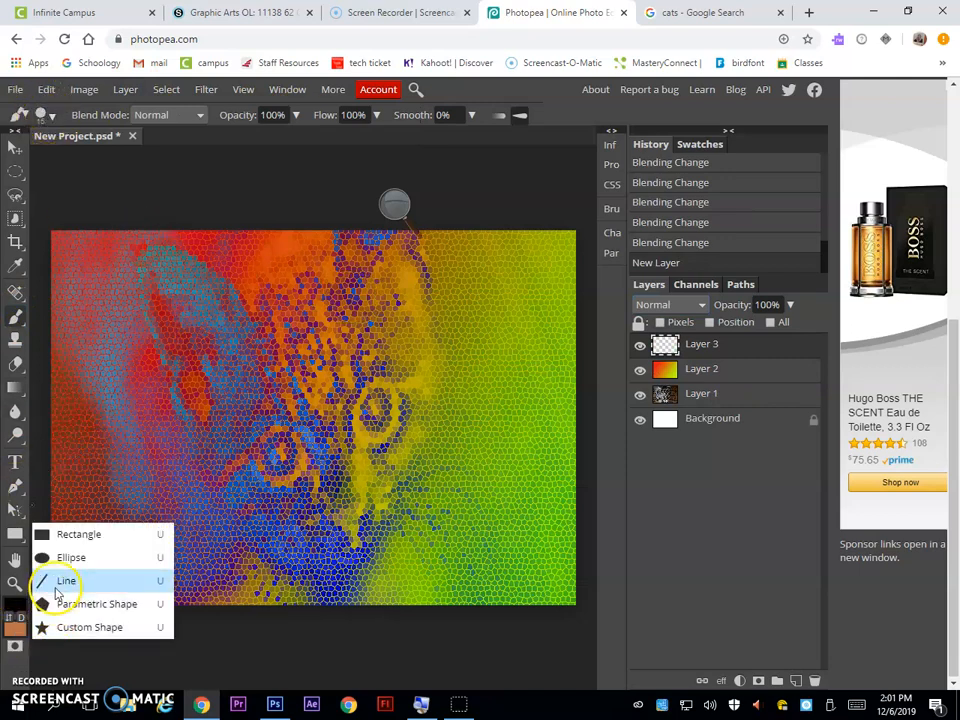
click(65, 534)
mouse_move(87, 264)
mouse_down()
mouse_move(309, 360)
mouse_move(308, 407)
mouse_up()
drag(508, 540, 513, 540)
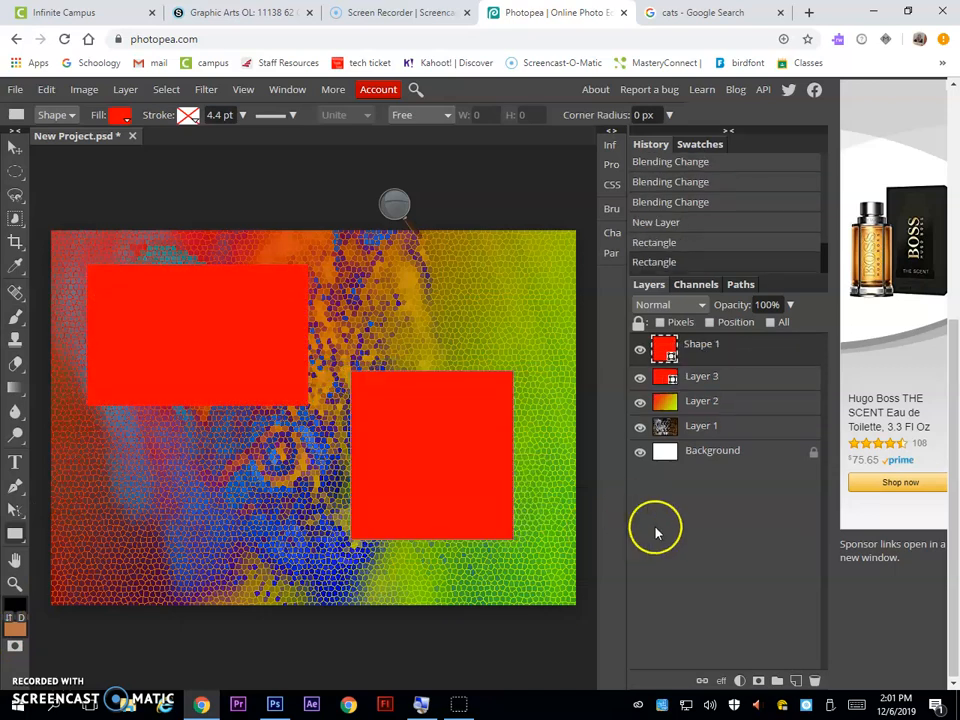
Add a new layer above the rectangles and choose lime green as the foreground color for the Brush tool
click(798, 681)
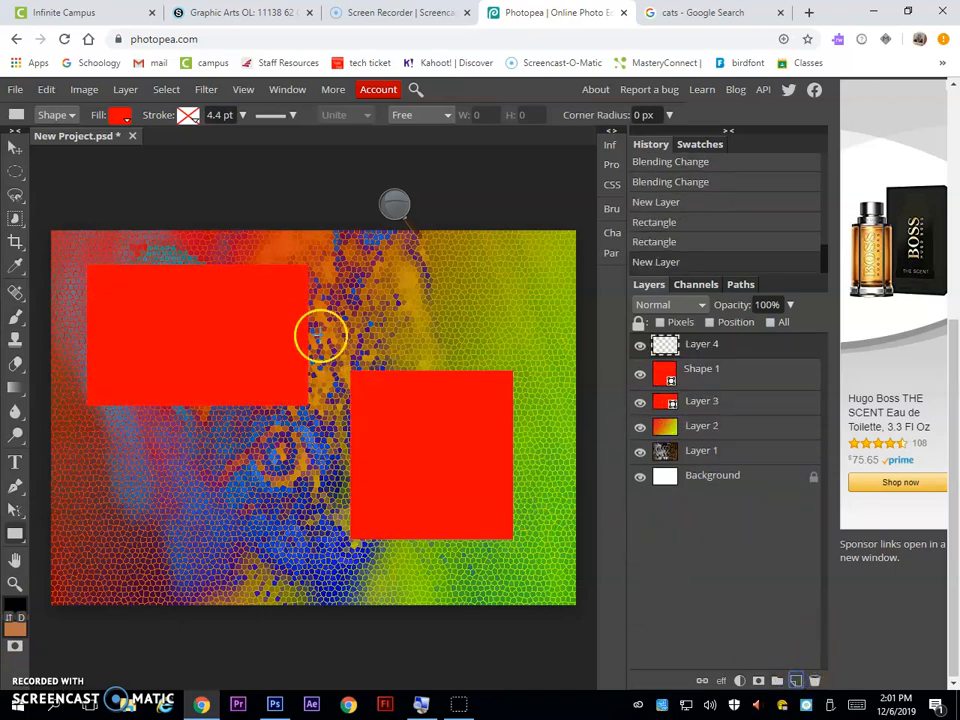
click(12, 318)
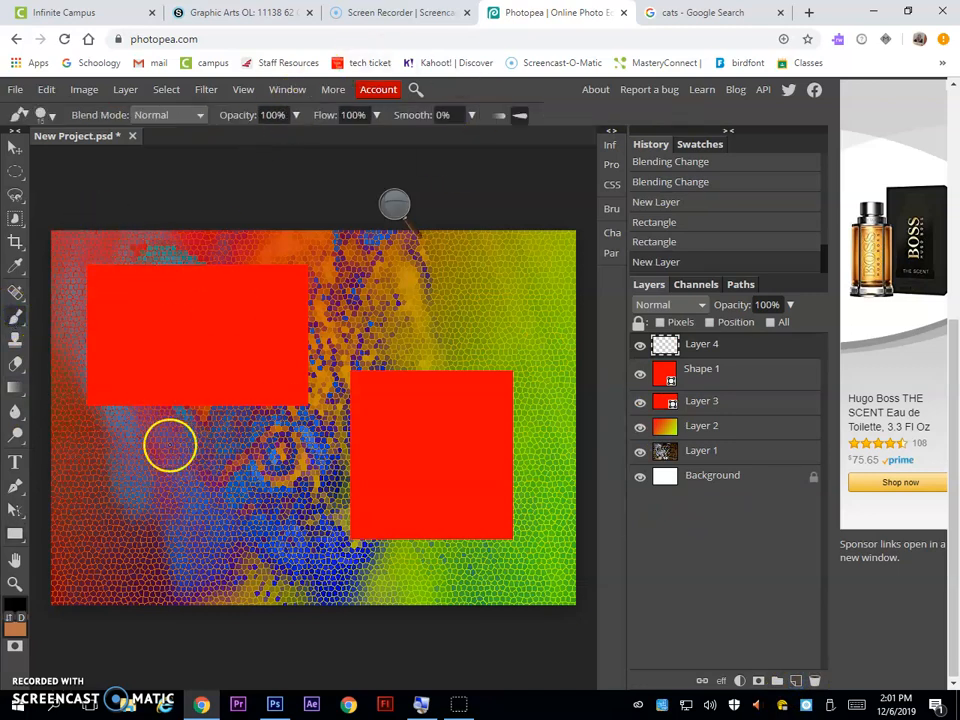
click(12, 604)
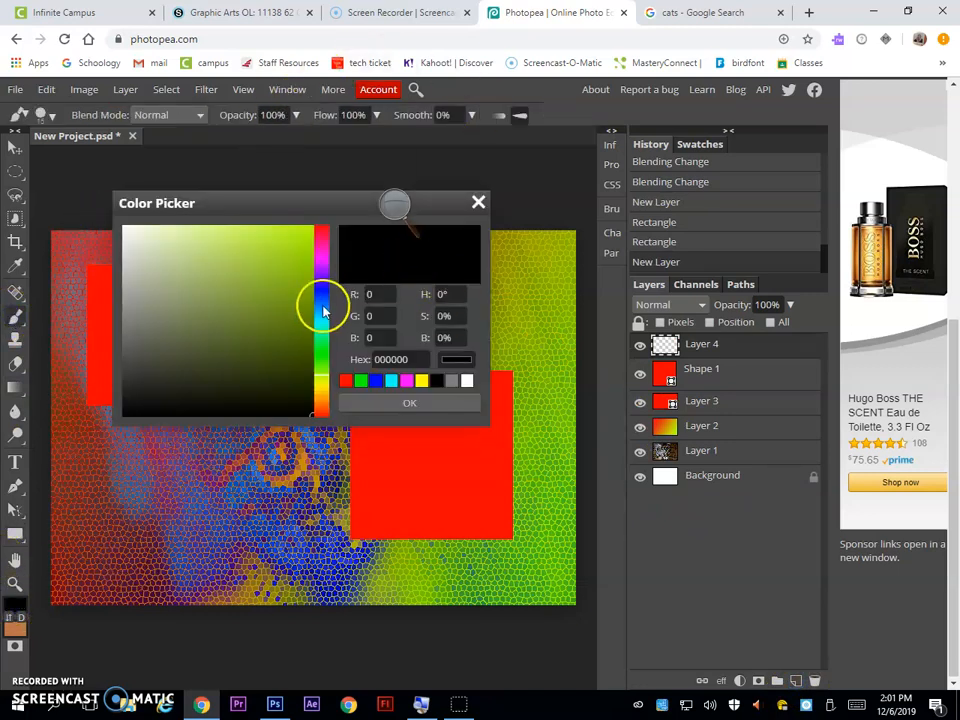
drag(318, 311, 332, 203)
click(410, 403)
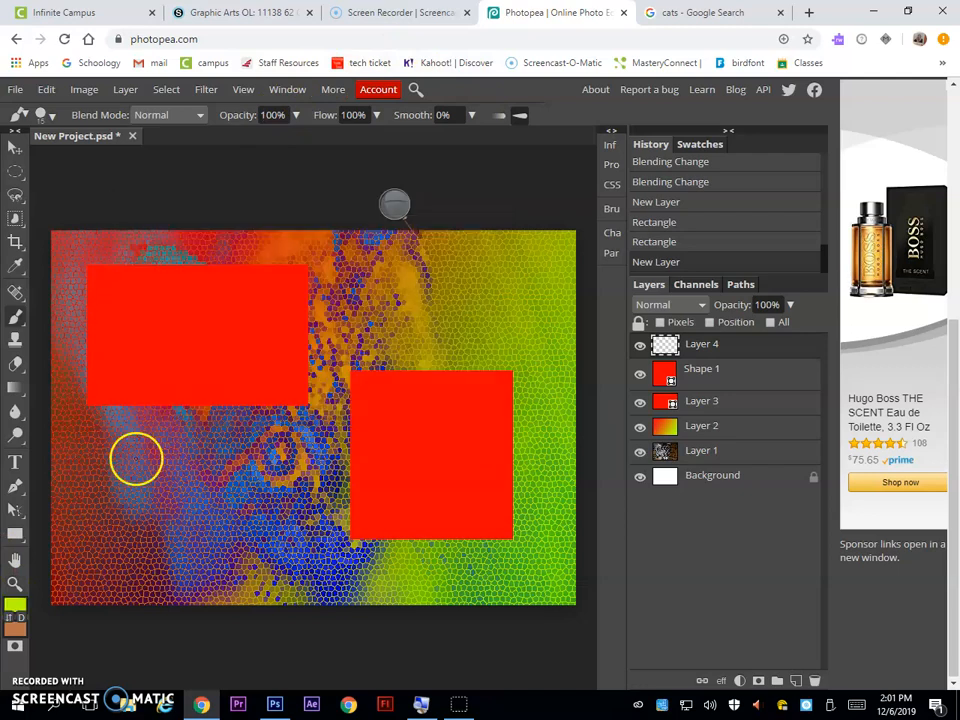
Paint the word "ok" and a small smiley face freehand near the canvas's lower left corner
drag(90, 563, 97, 563)
mouse_move(103, 516)
mouse_down()
mouse_move(119, 570)
mouse_move(150, 574)
mouse_move(178, 535)
mouse_up()
click(165, 527)
click(176, 528)
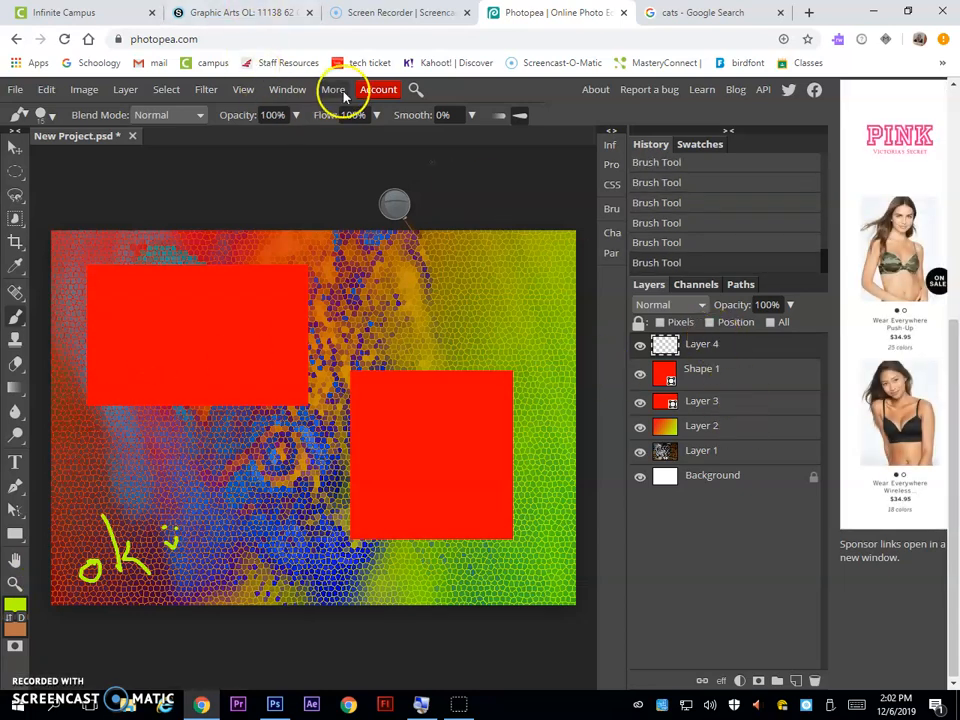
Apply the Clouds render filter to Layer 4
click(208, 90)
click(248, 352)
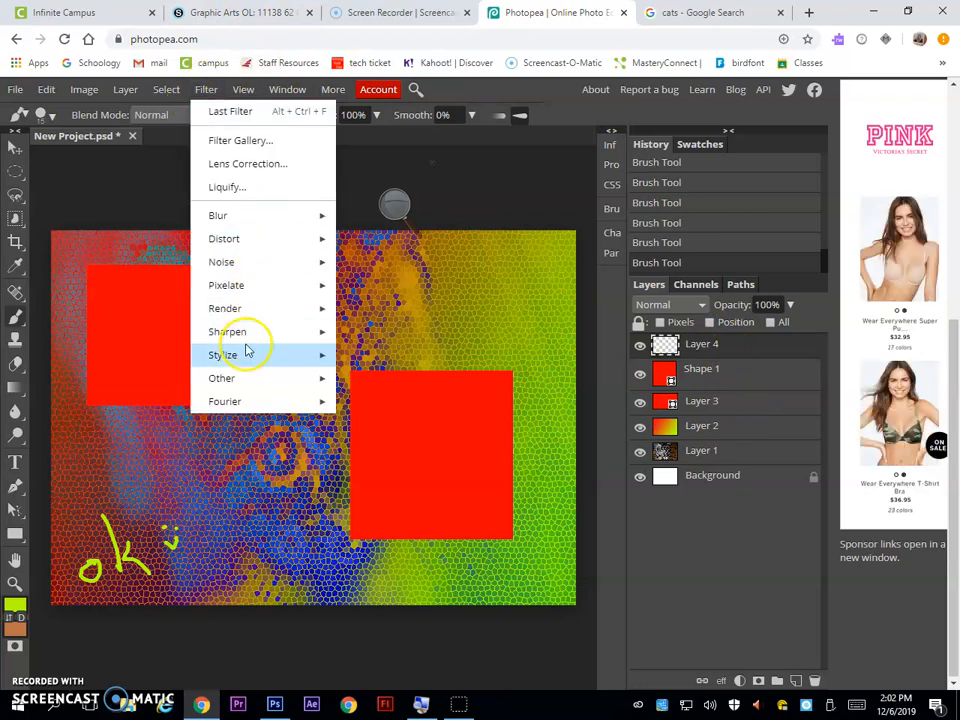
mouse_move(290, 309)
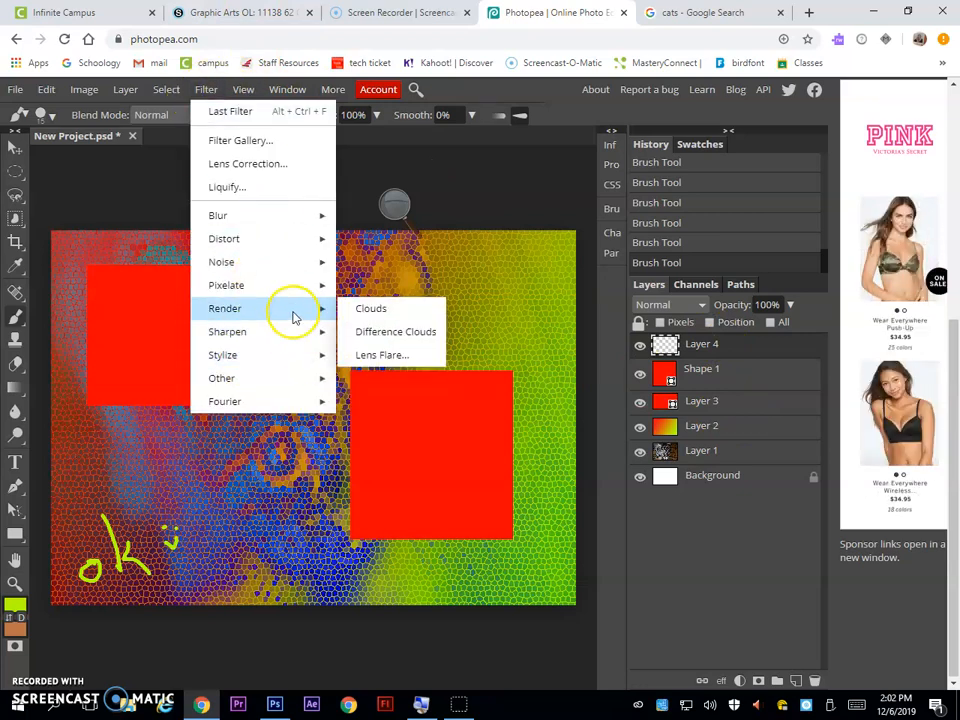
click(372, 310)
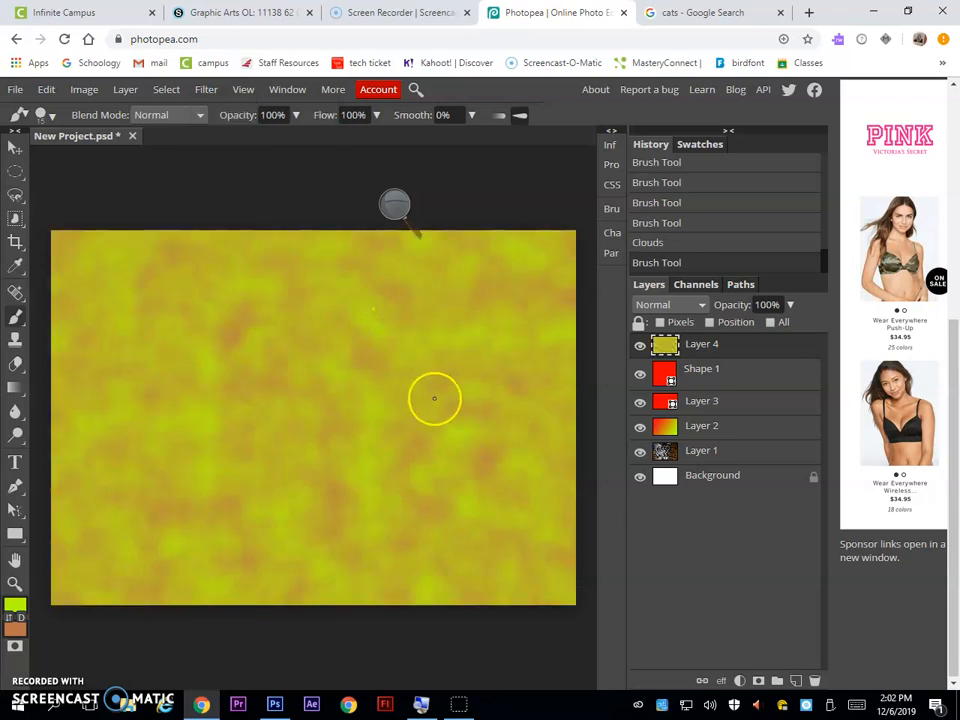
Try the Soft Light, Dissolve, Color Dodge and Lighten blend modes on the clouds layer
click(686, 310)
drag(705, 377, 705, 519)
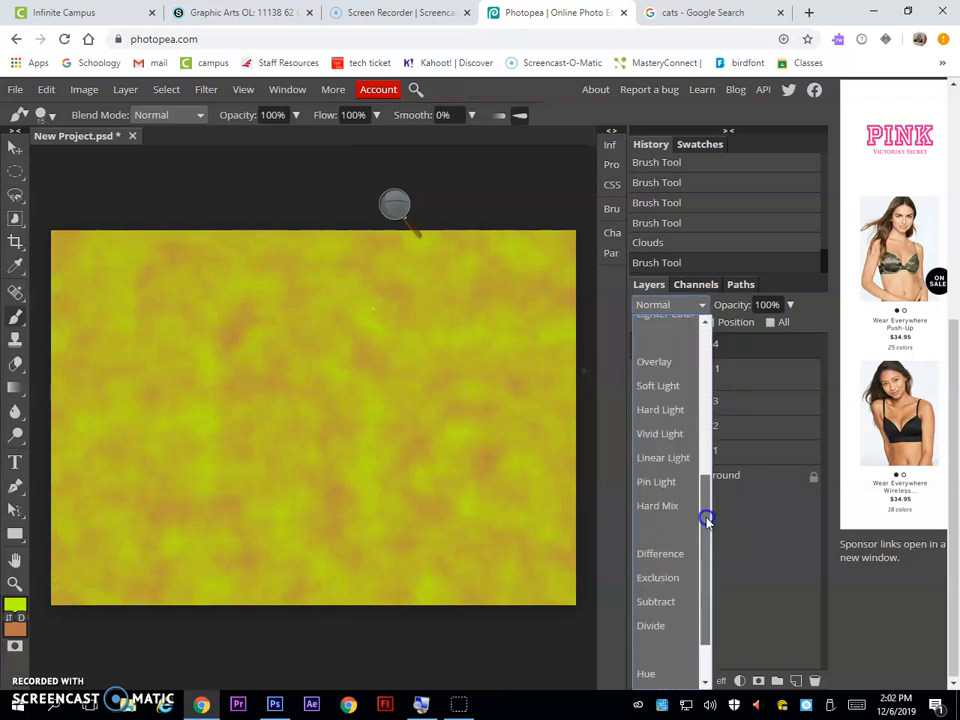
click(658, 381)
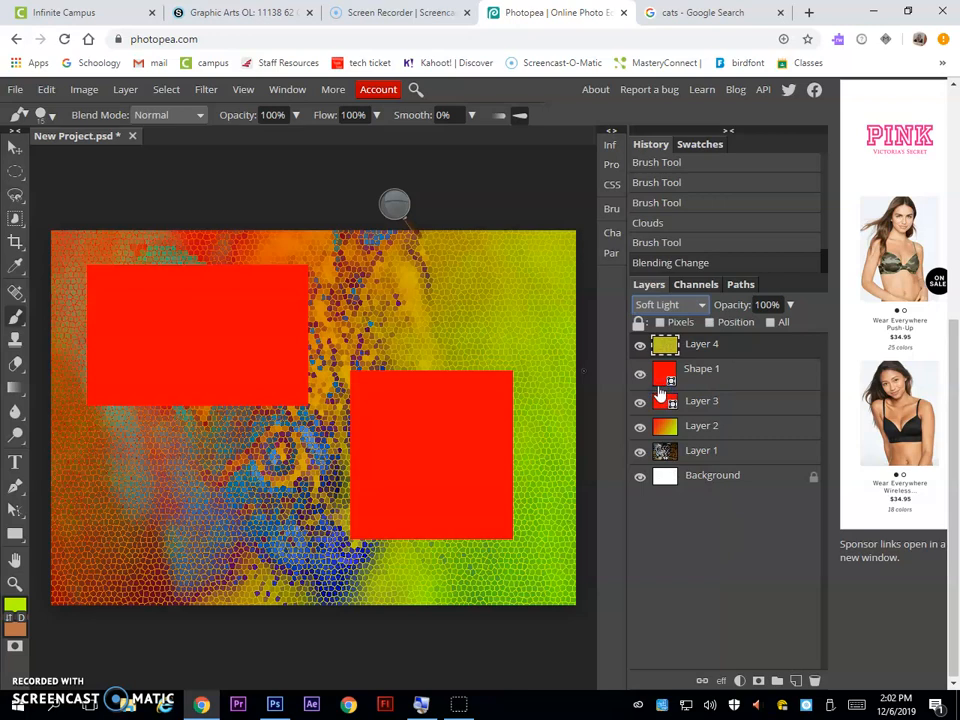
click(666, 305)
scroll(660, 519, up, 3)
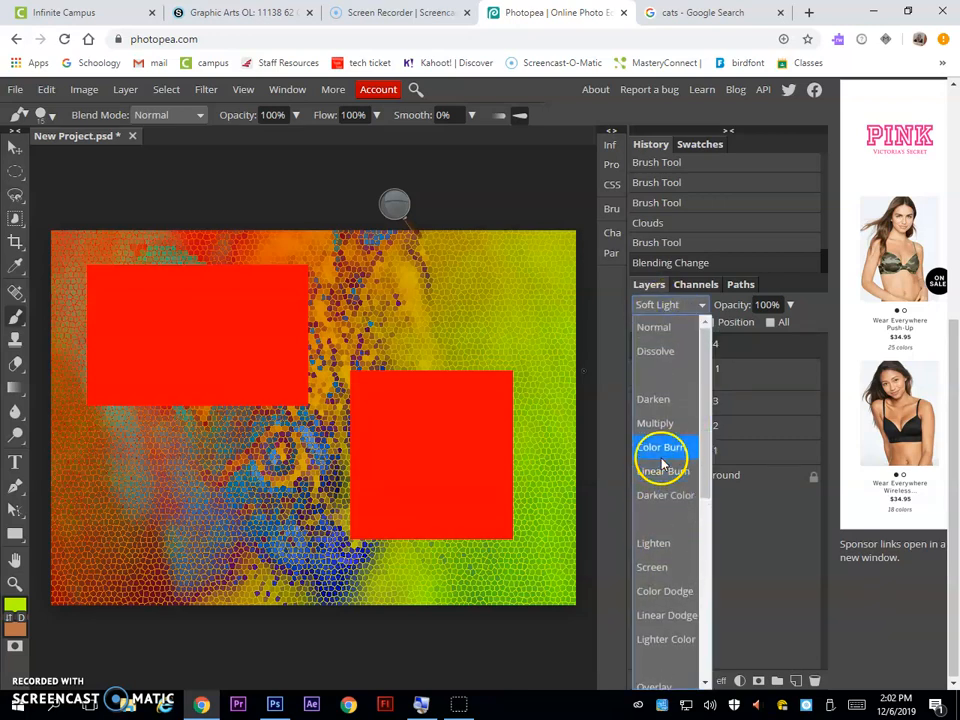
click(656, 352)
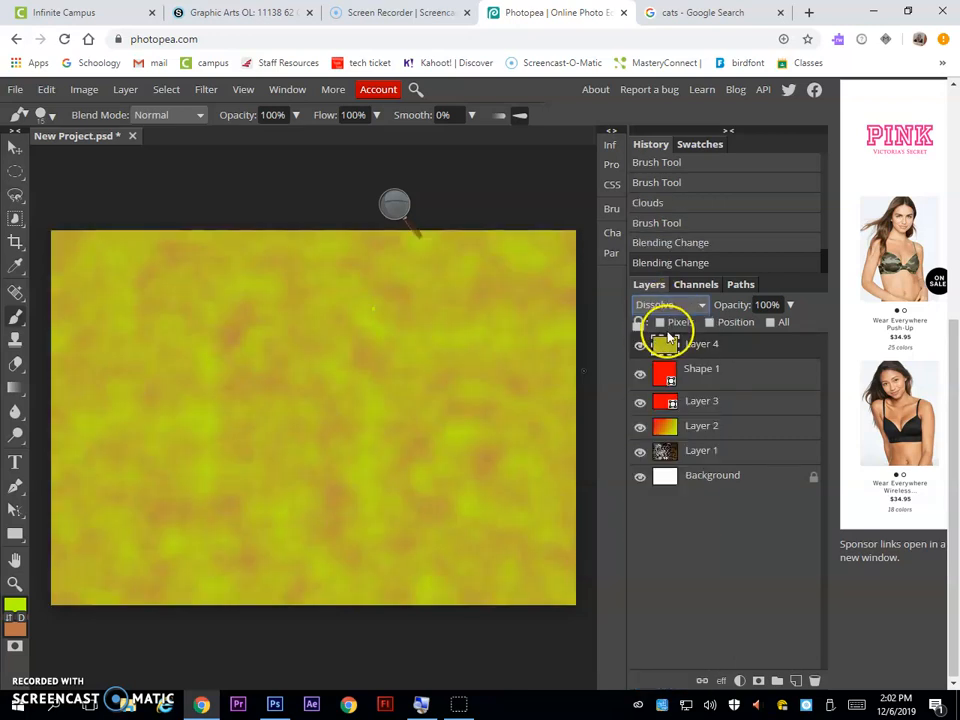
click(668, 306)
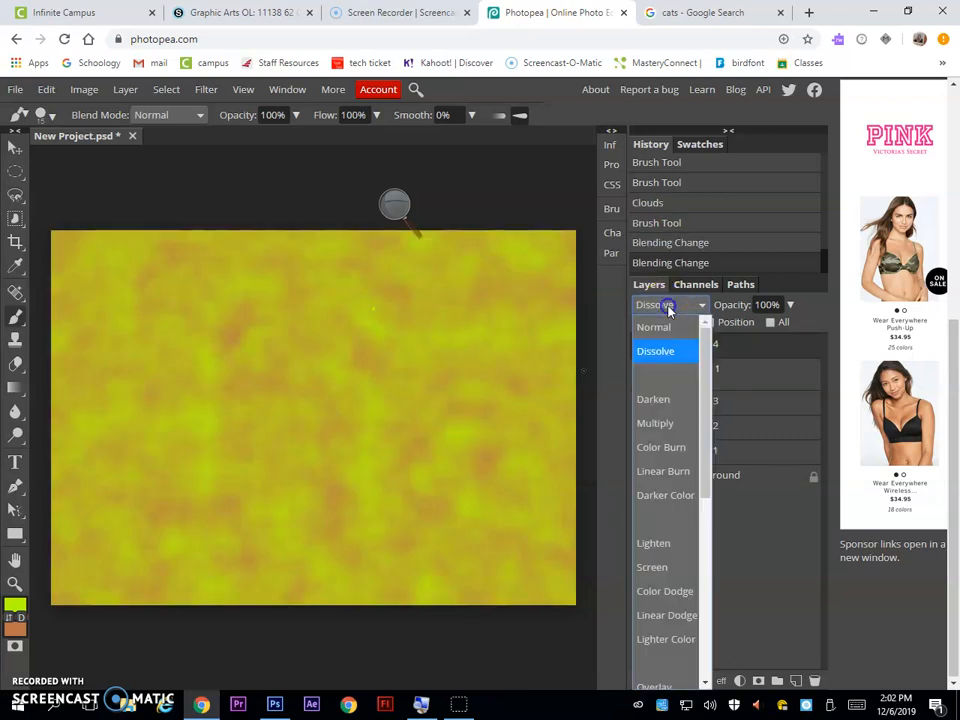
click(666, 589)
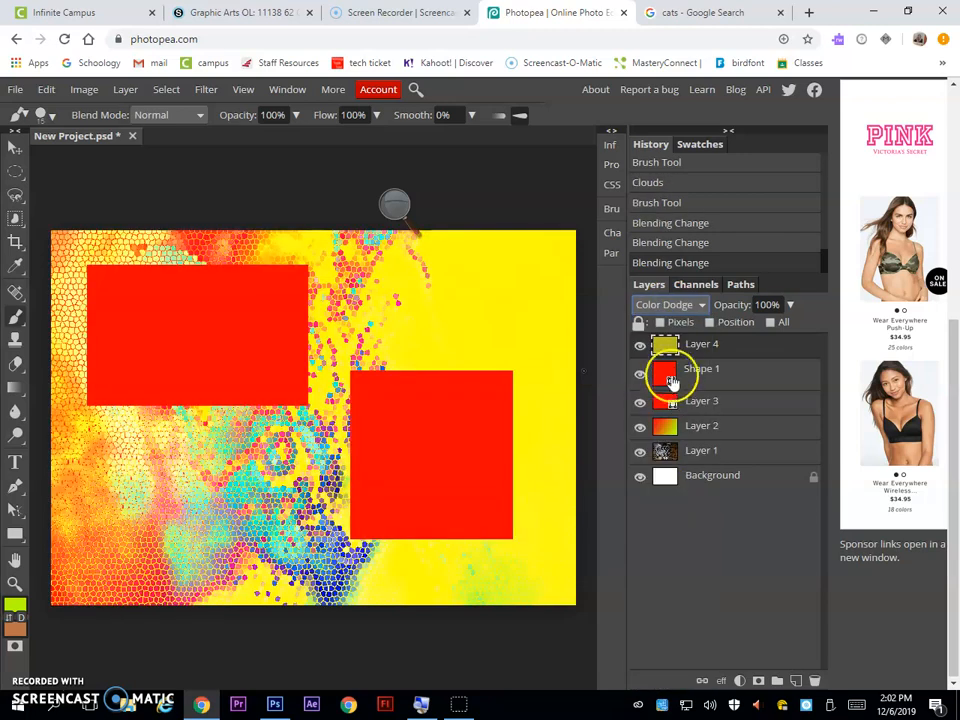
click(670, 305)
click(668, 544)
Set the clouds layer's blend mode to Color
click(670, 308)
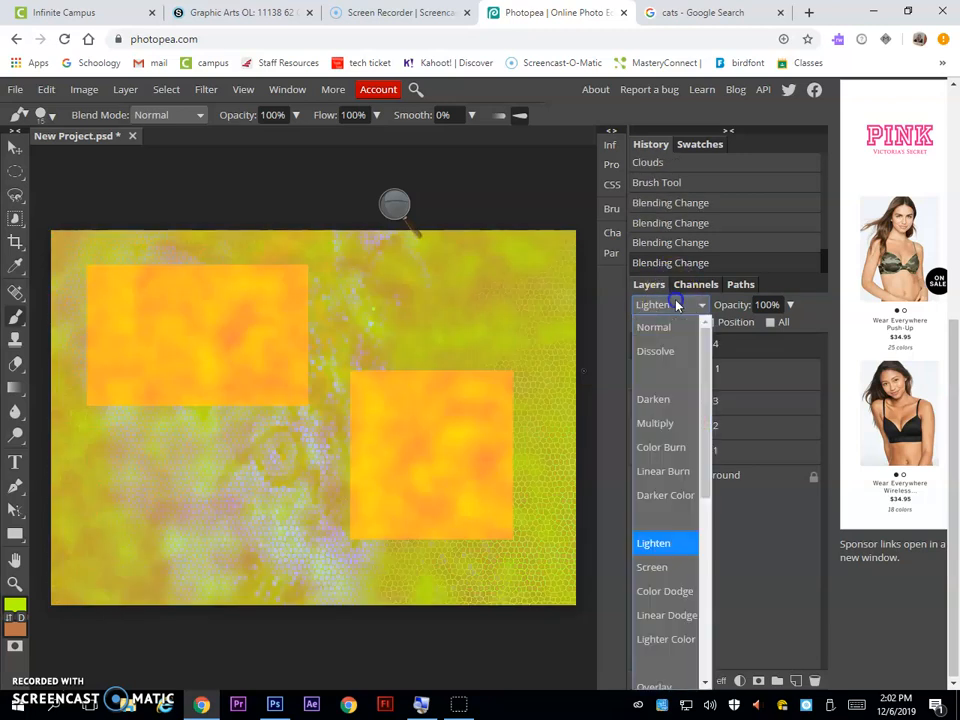
scroll(668, 580, down, 4)
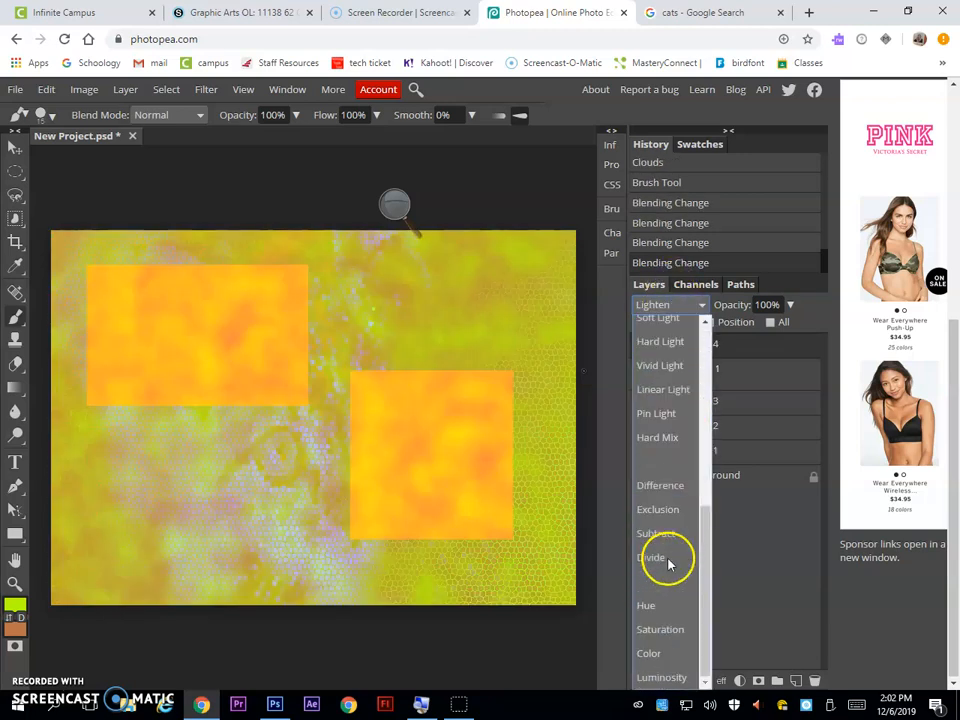
click(666, 651)
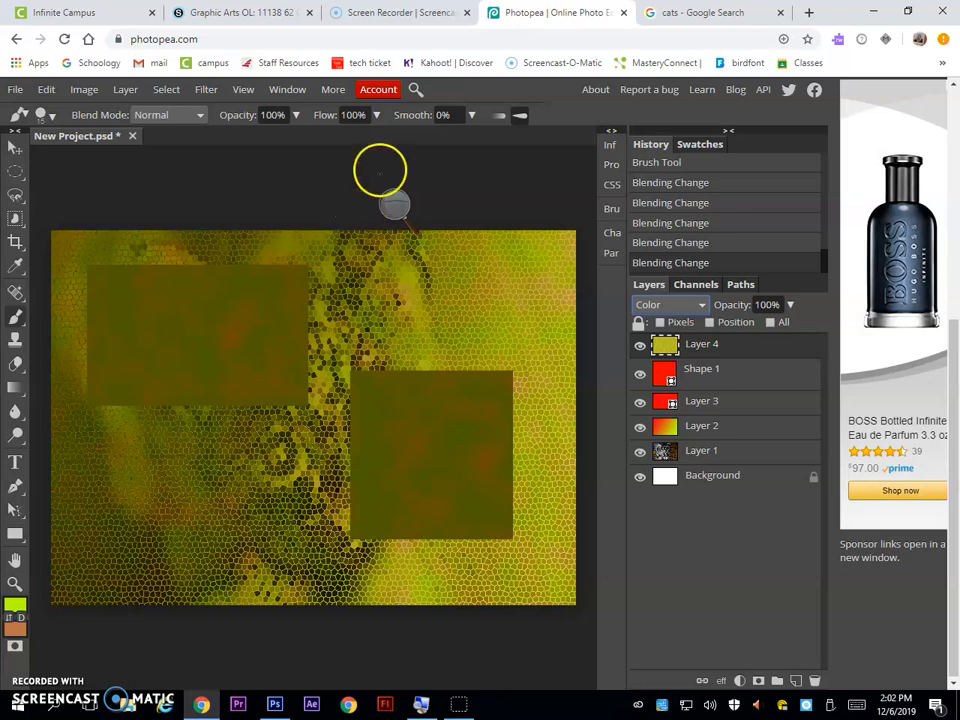
Save the kitten project to the computer as a PSD file
click(16, 92)
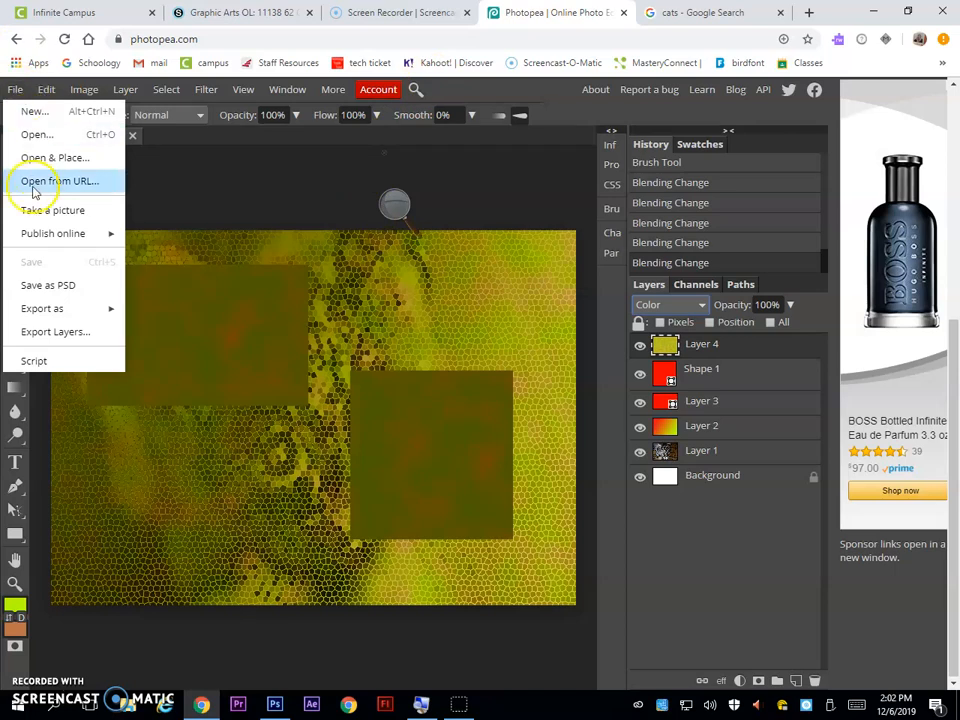
mouse_move(78, 314)
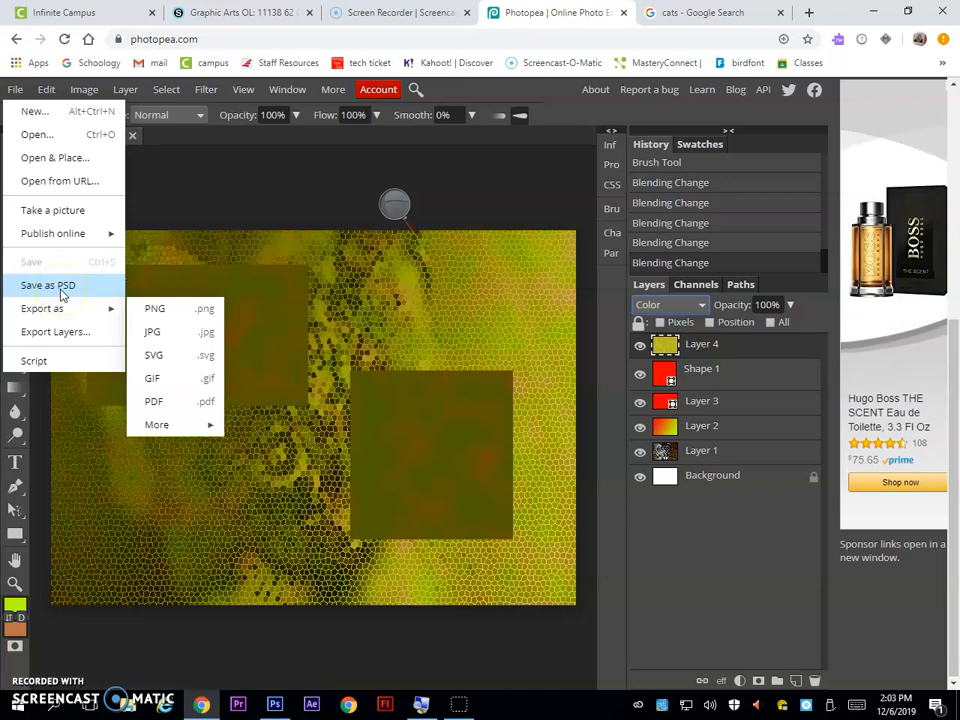
click(62, 290)
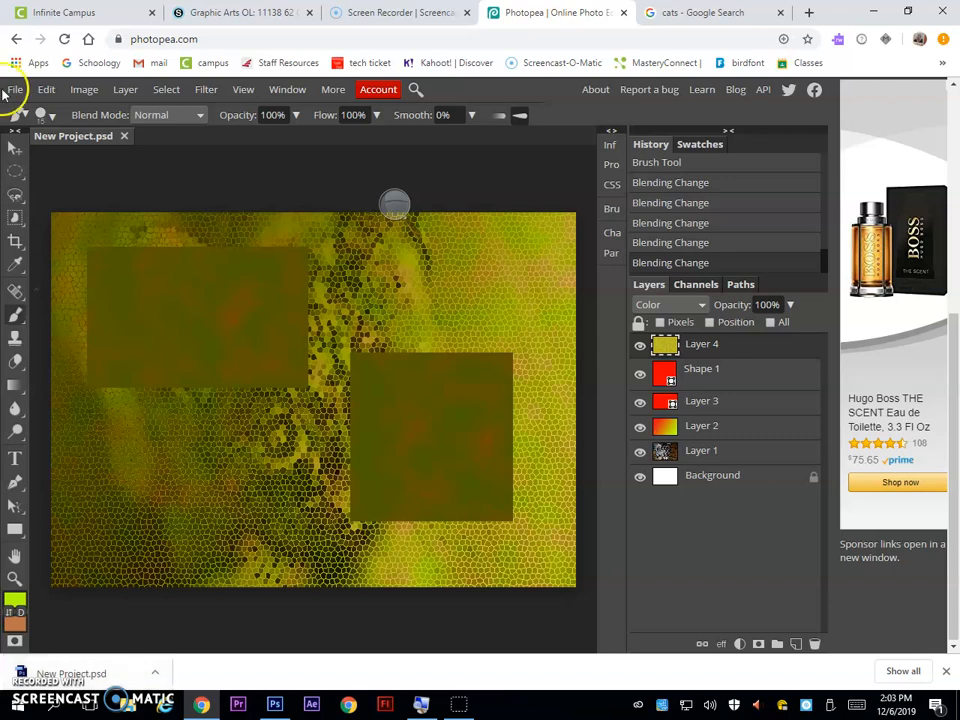
Open the saved New Project.psd from the Downloads folder
click(14, 90)
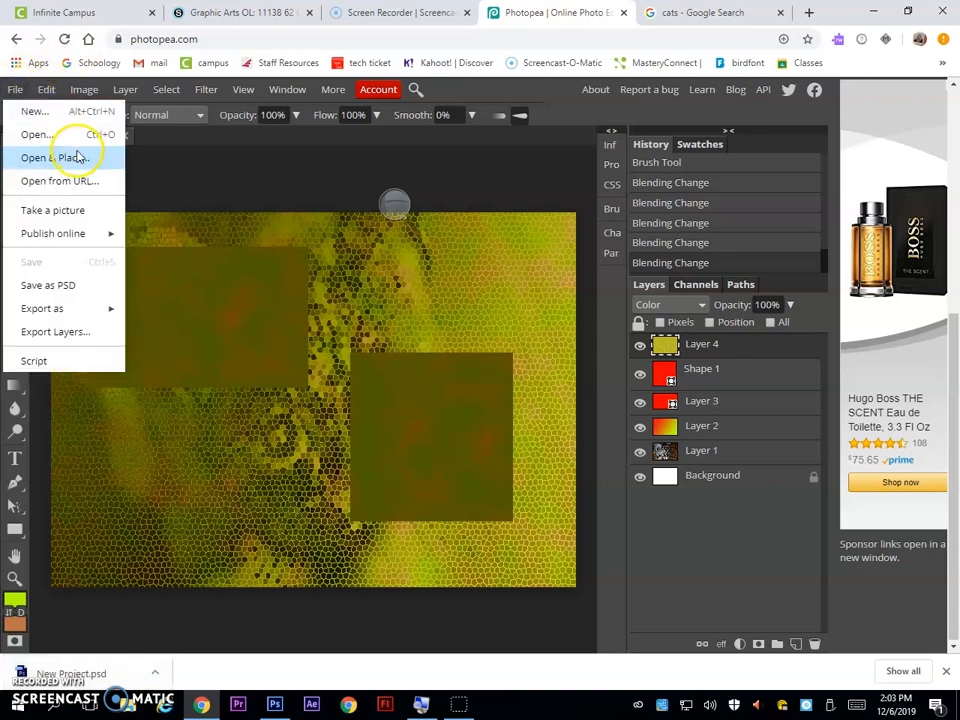
click(32, 134)
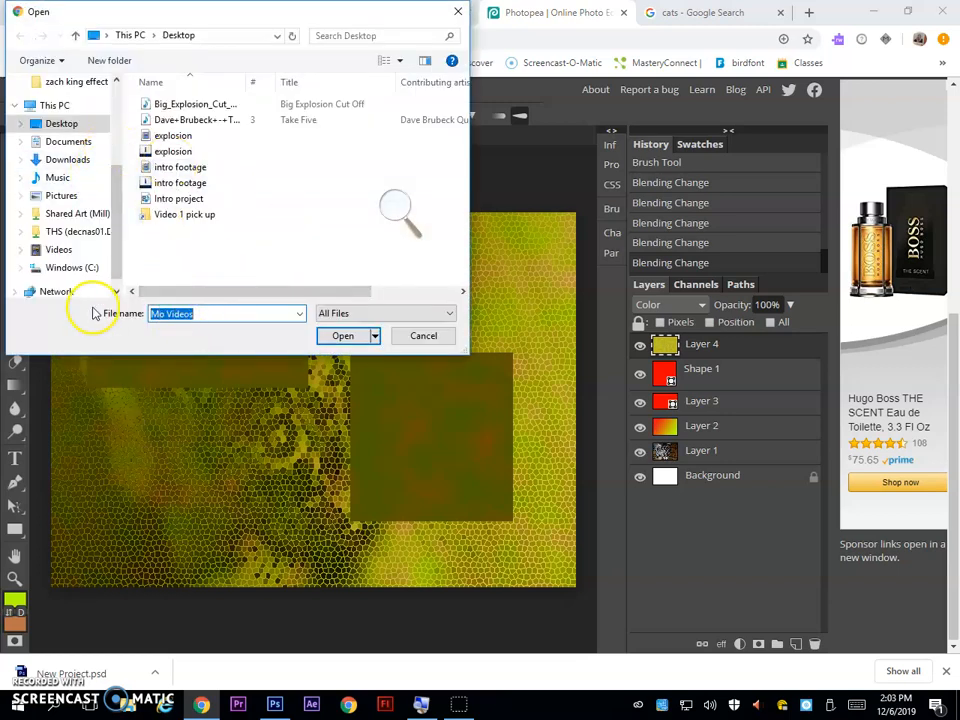
click(65, 159)
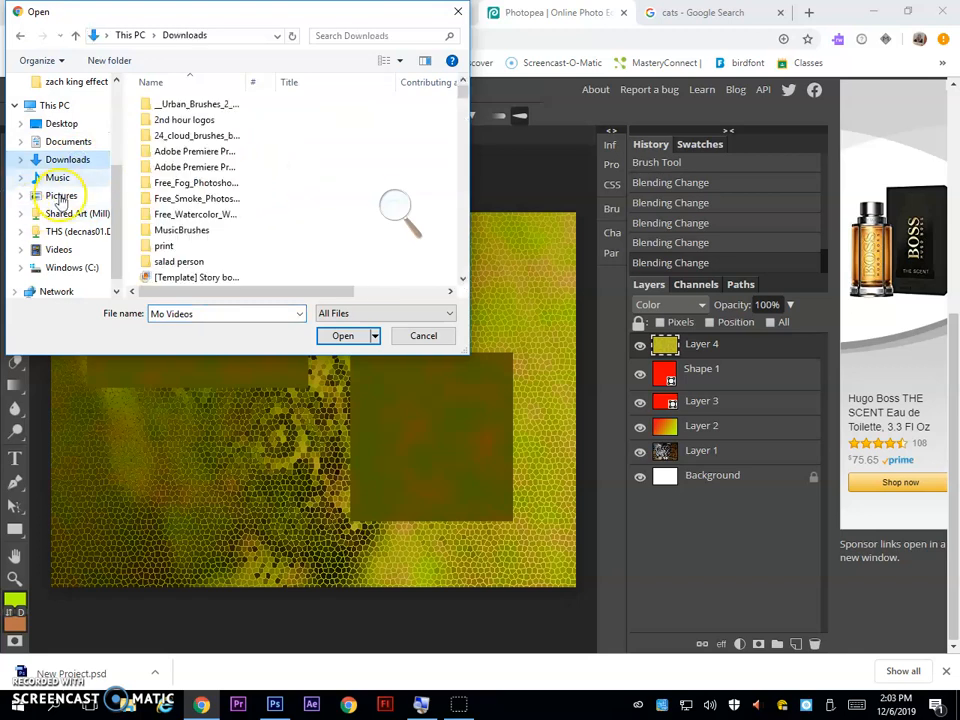
drag(214, 317, 39, 313)
text(new)
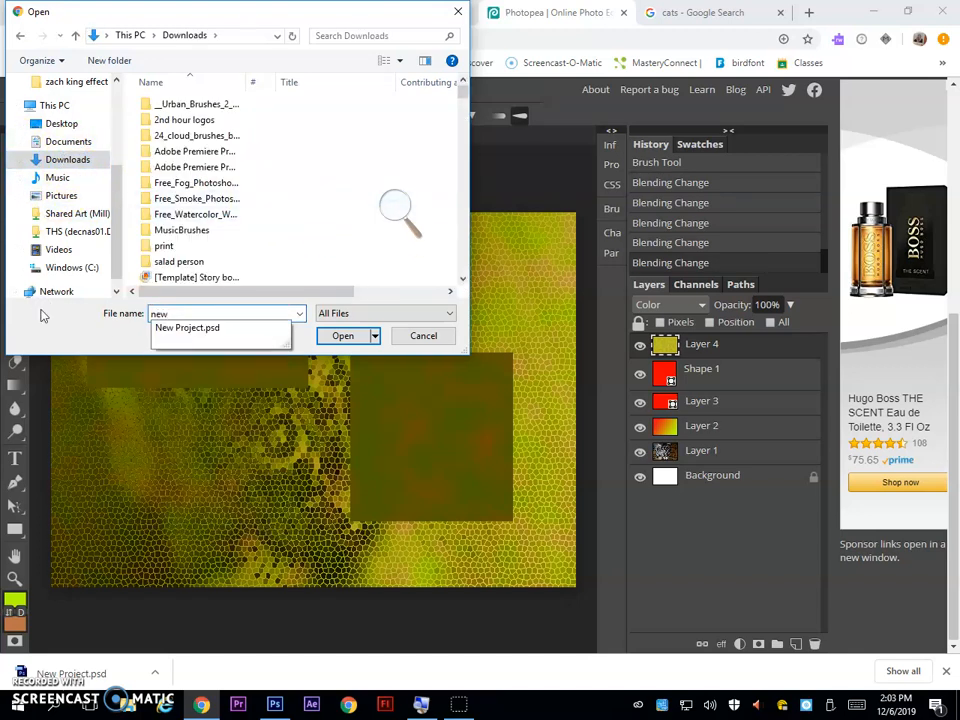
click(210, 331)
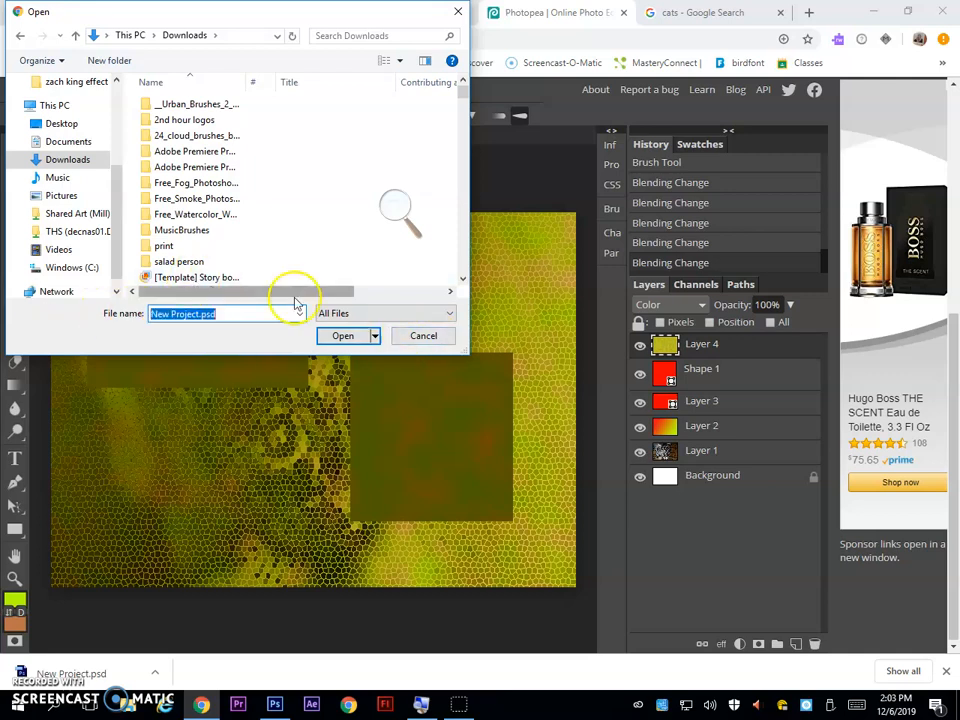
click(338, 335)
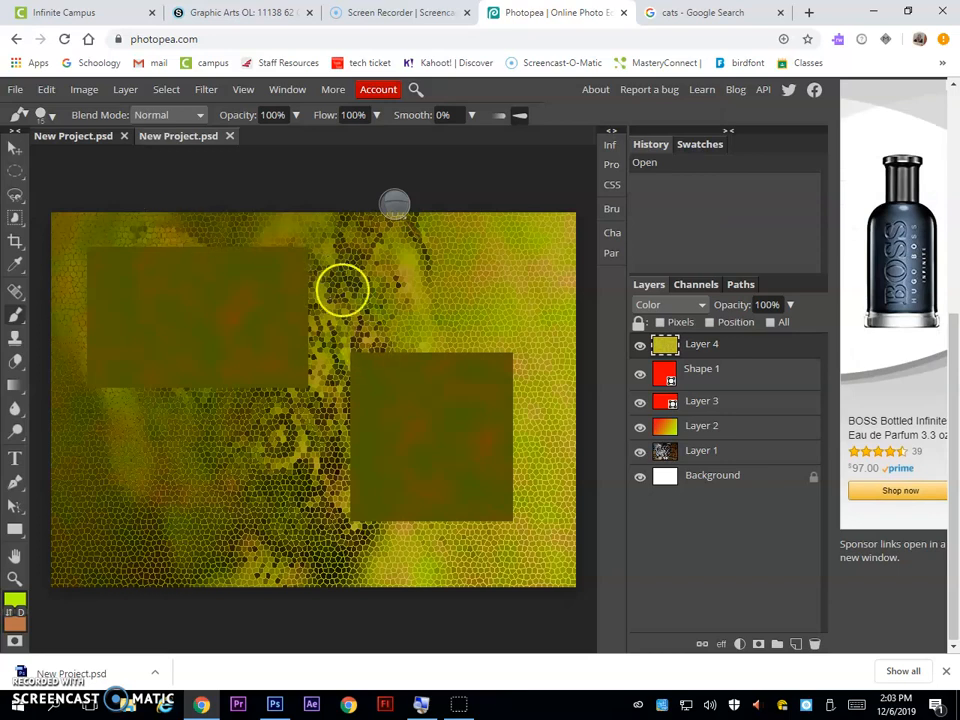
Export the picture as a JPG at 100% quality and save it
click(14, 90)
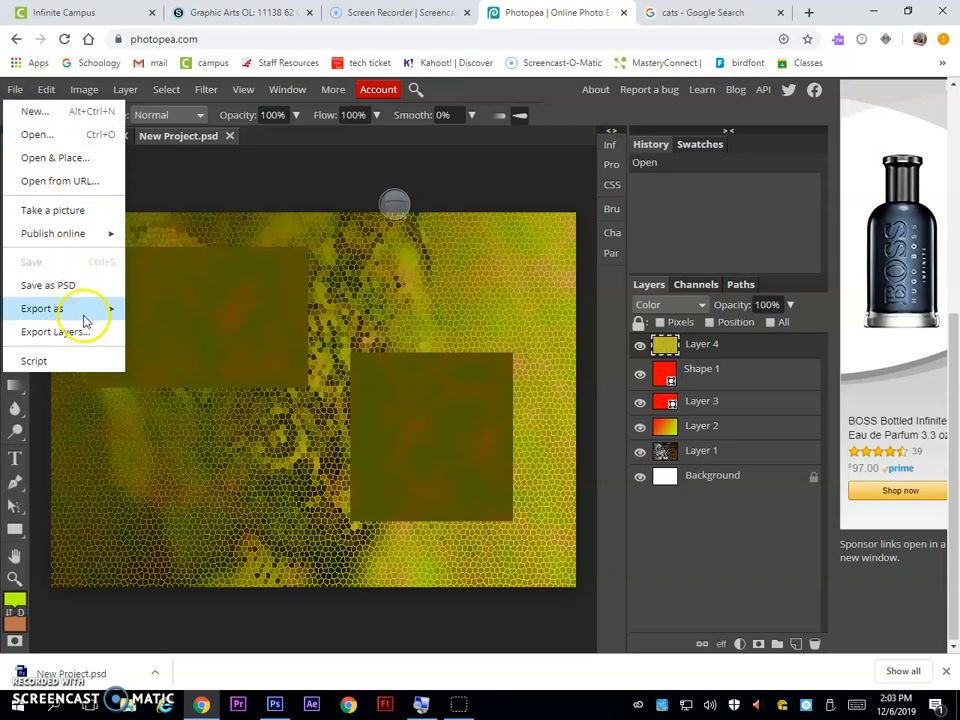
mouse_move(95, 310)
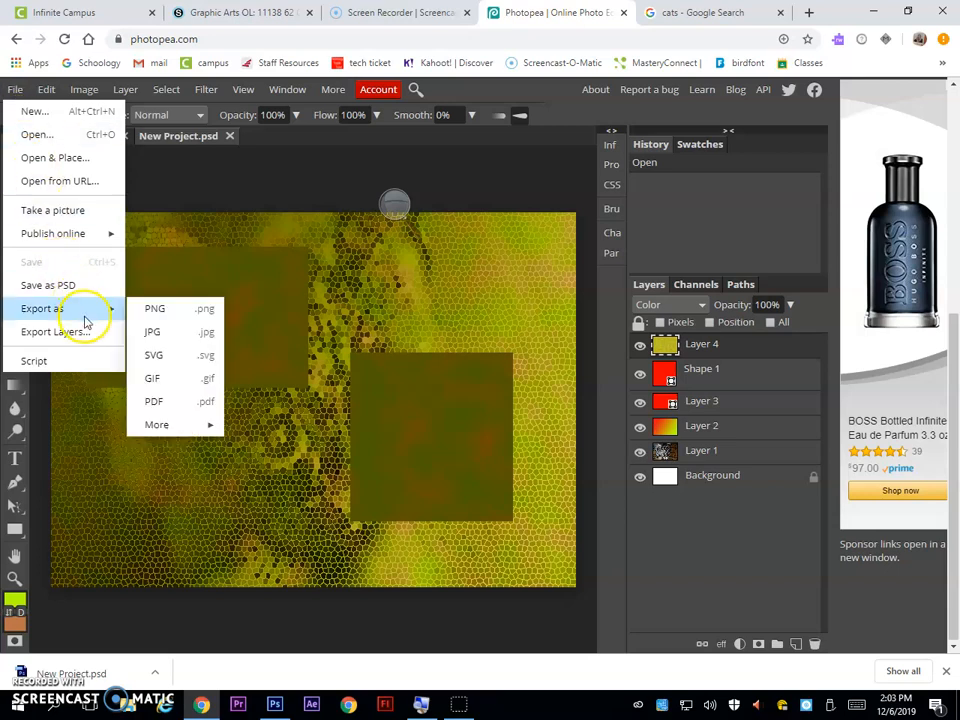
click(172, 335)
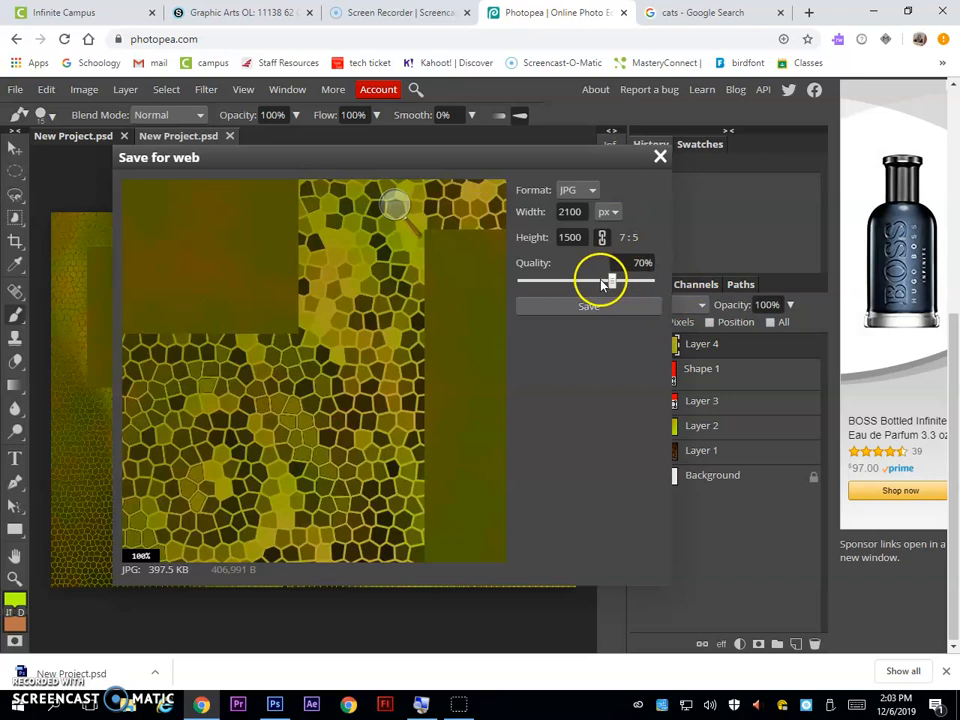
drag(621, 280, 666, 287)
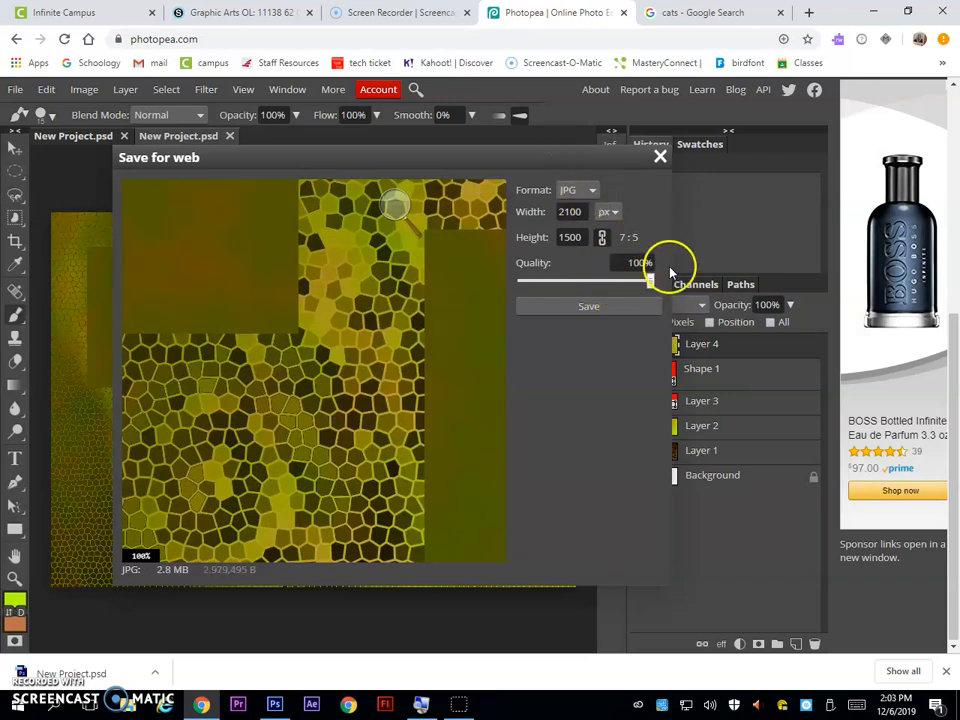
click(590, 307)
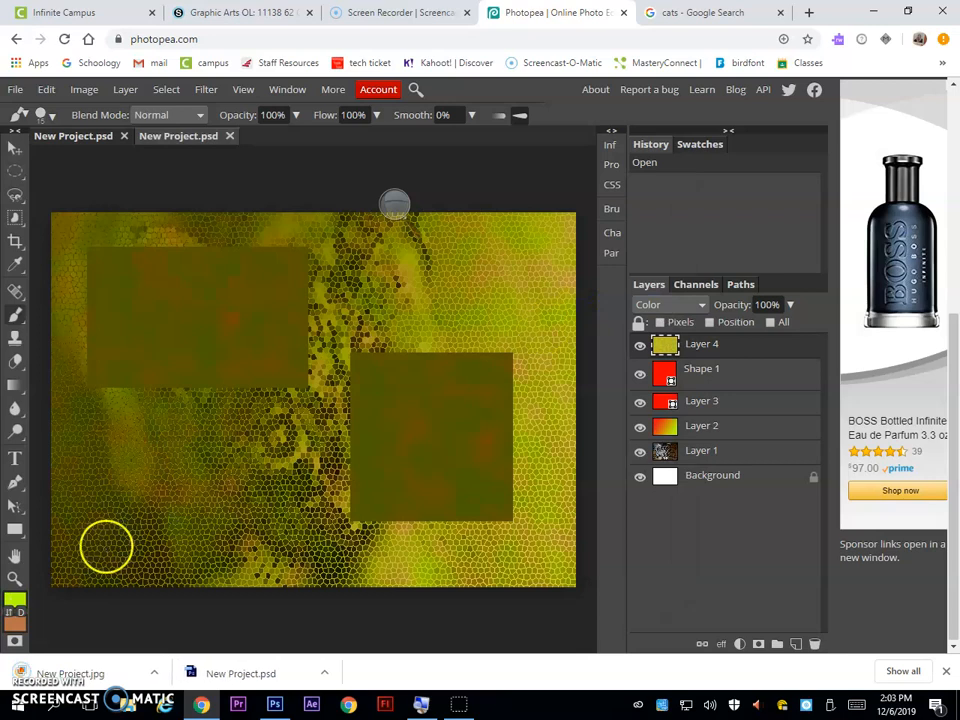
right_click(15, 530)
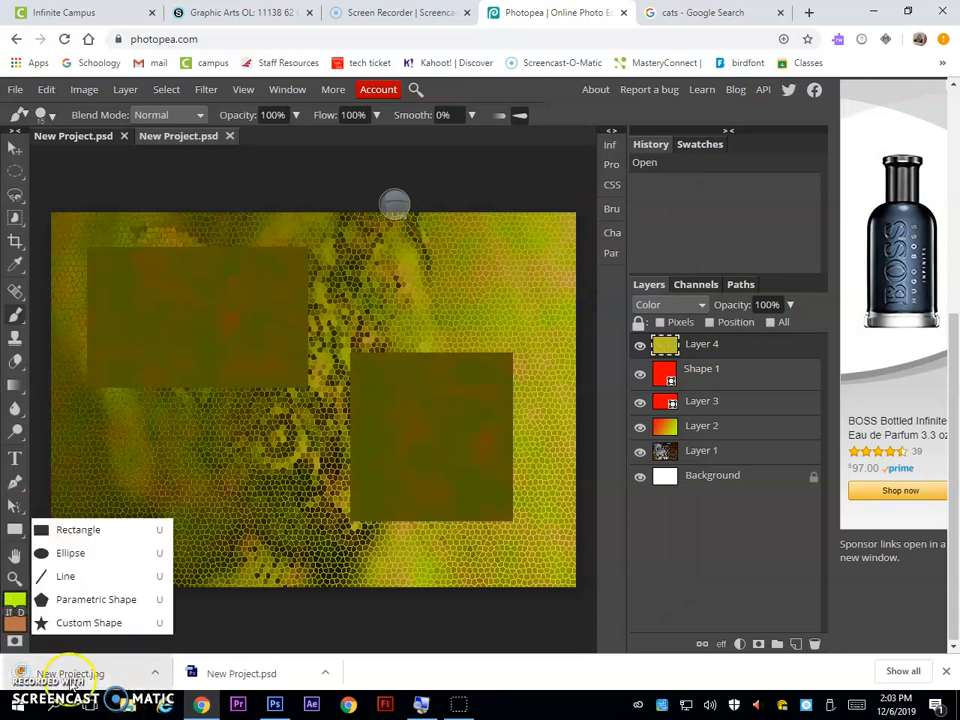
Switch to Schoology and review the "First Graphic art picture" assignment's tutorial videos and grading criteria
click(240, 12)
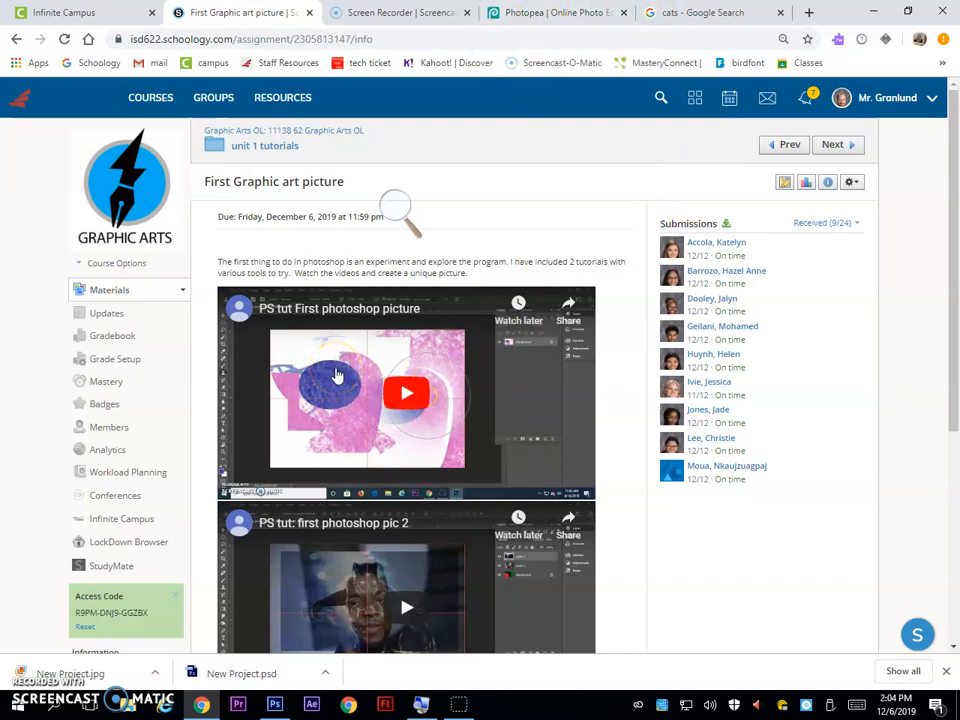
scroll(360, 400, down, 3)
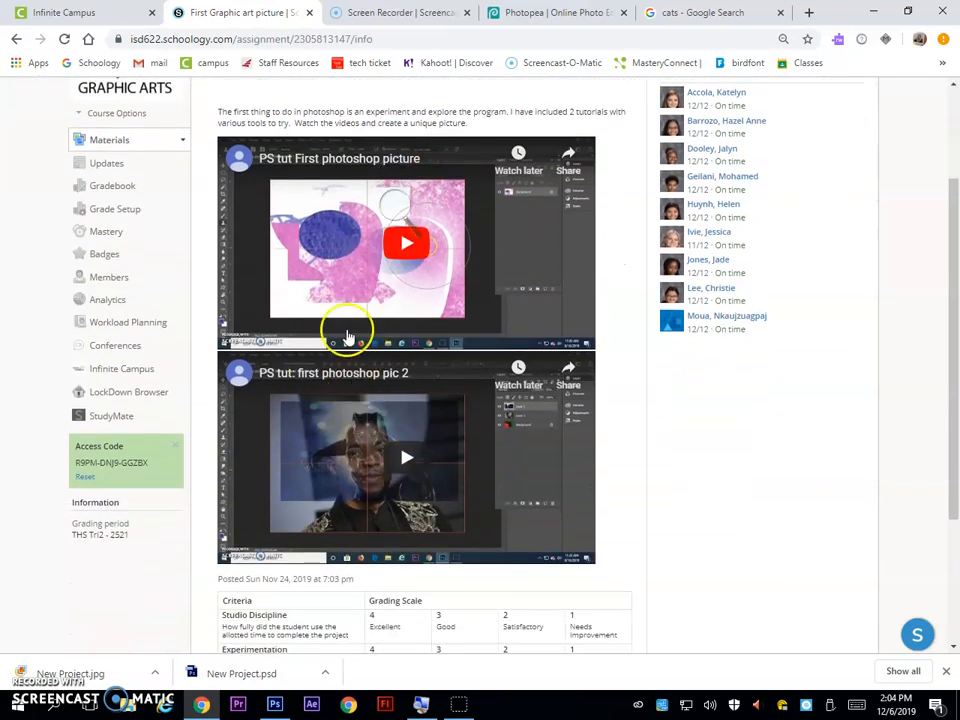